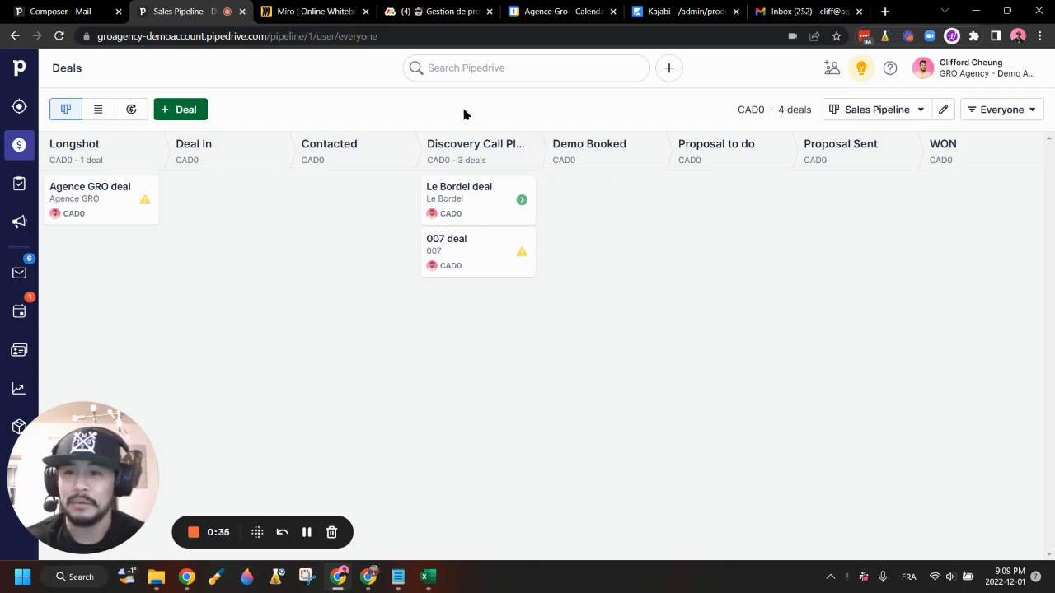
{"action": "mouse_move", "coordinate": [71, 463]}
{"action": "left_mouse_down"}
{"action": "mouse_move", "coordinate": [679, 424]}
{"action": "mouse_move", "coordinate": [784, 447]}
{"action": "mouse_move", "coordinate": [73, 459]}
{"action": "left_mouse_up"}
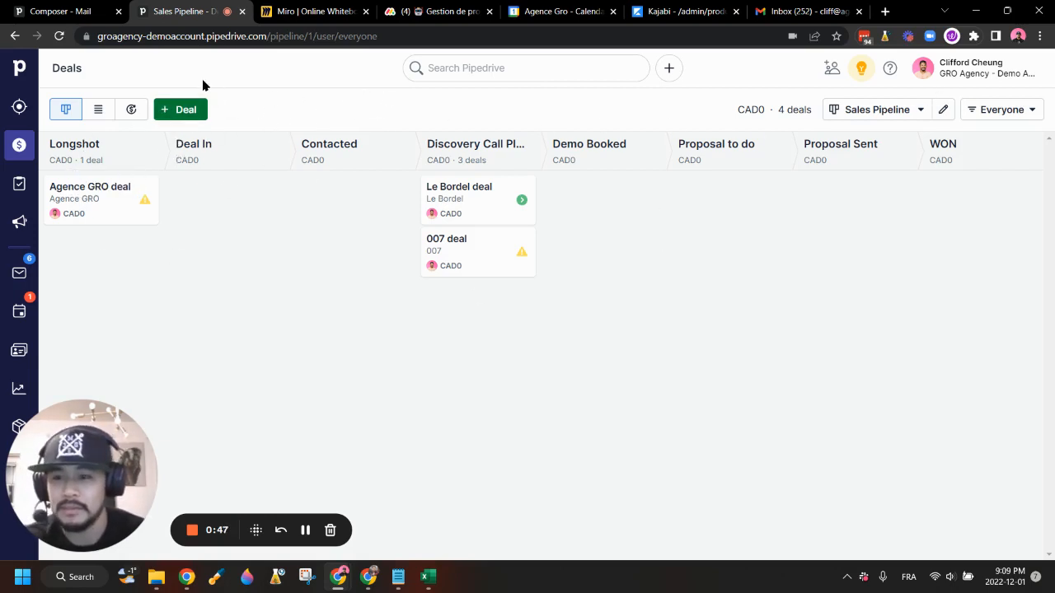
{"action": "mouse_move", "coordinate": [176, 145]}
{"action": "left_mouse_down"}
{"action": "mouse_move", "coordinate": [215, 148]}
{"action": "mouse_move", "coordinate": [173, 146]}
{"action": "left_mouse_up"}
{"action": "left_click", "coordinate": [215, 147]}
{"action": "left_click", "coordinate": [229, 149]}
{"action": "left_click", "coordinate": [219, 150]}
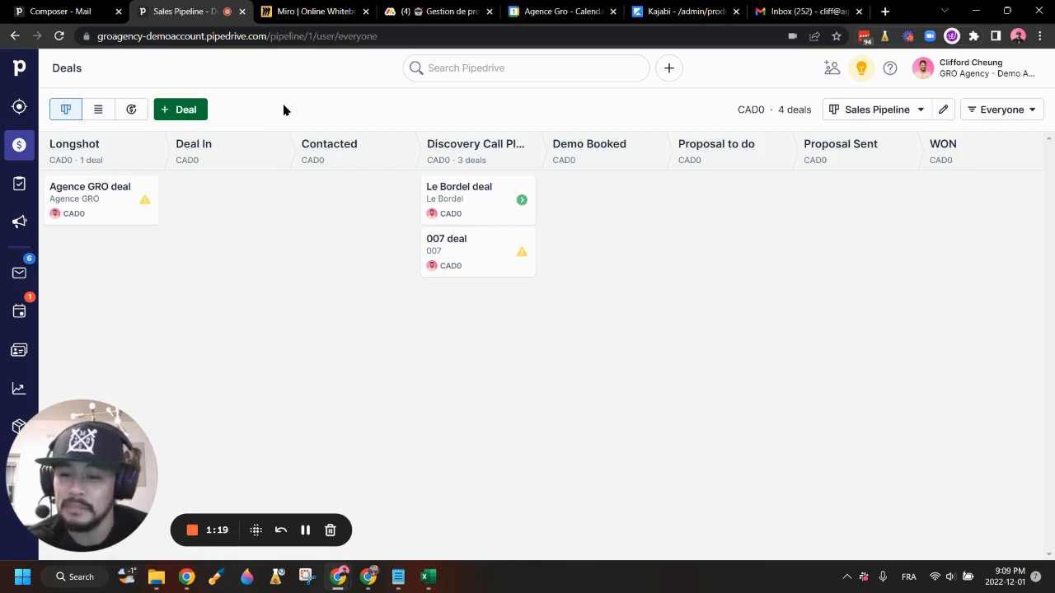
Add a stage named Import between Longshot and Deal In in the Sales Pipeline and save the pipeline.
{"action": "left_click", "coordinate": [943, 110]}
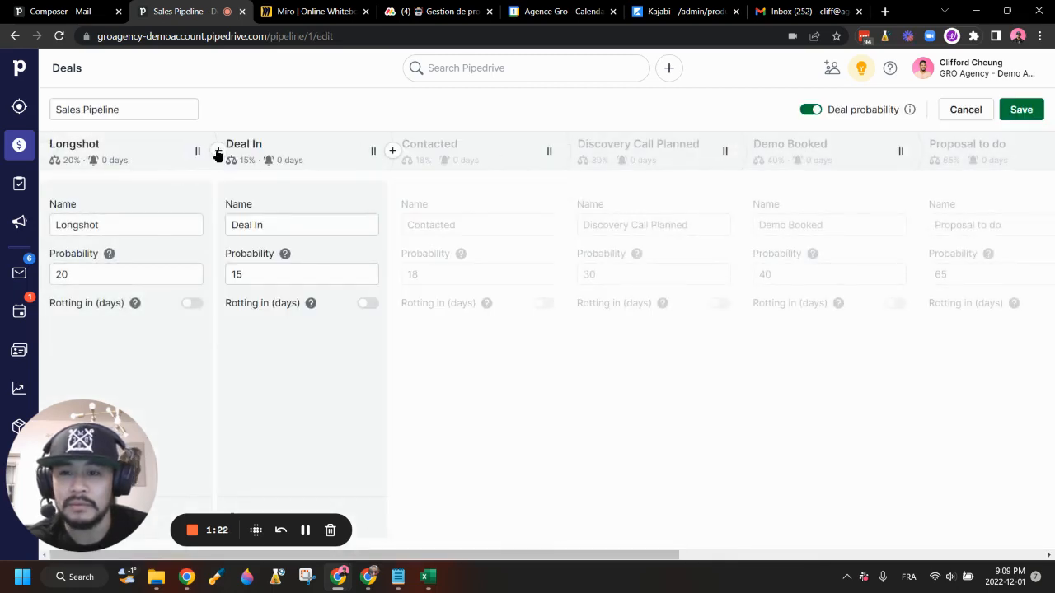
{"action": "left_click", "coordinate": [218, 151]}
{"action": "left_click", "coordinate": [306, 223]}
{"action": "key", "text": "ctrl+a"}
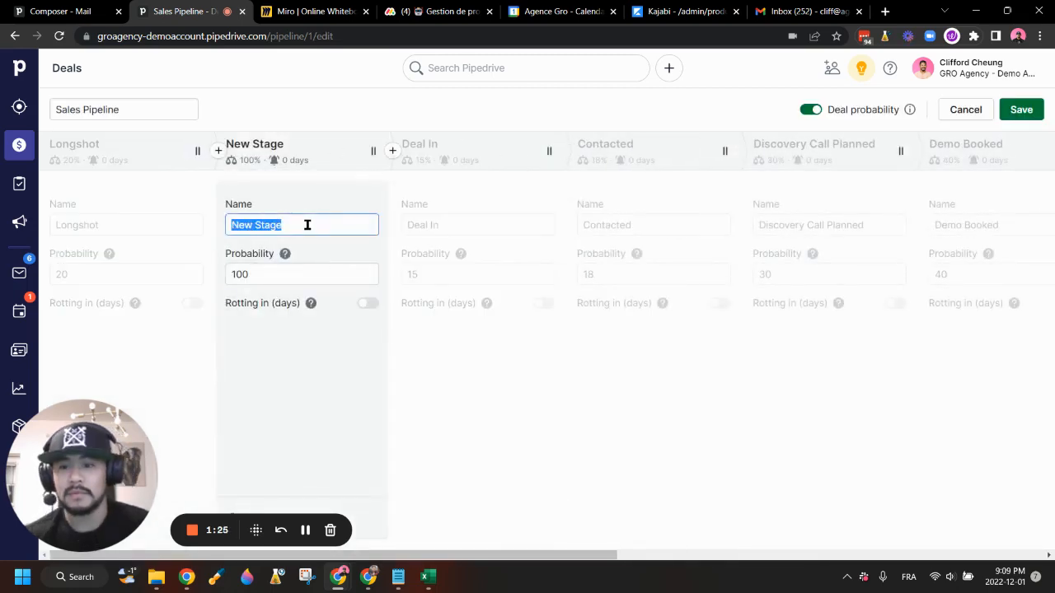
{"action": "type", "text": "Import"}
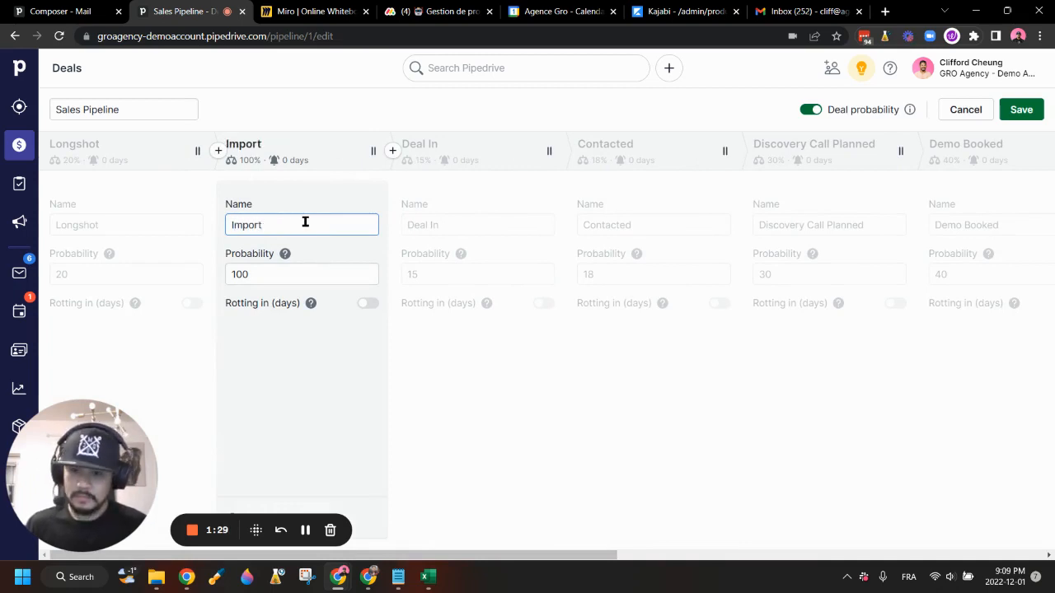
{"action": "left_click", "coordinate": [1021, 112]}
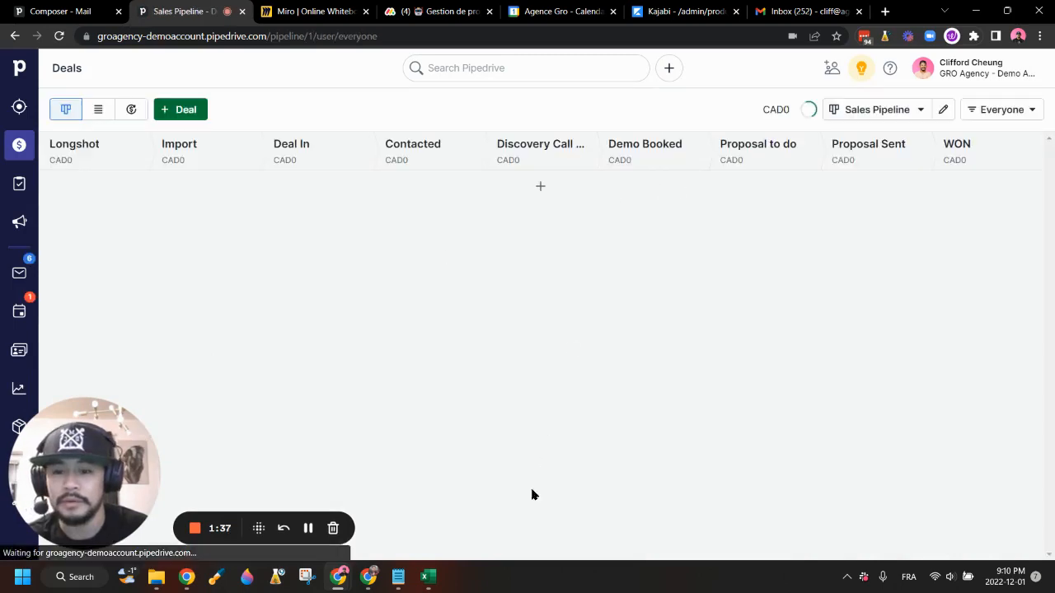
Switch to the fireplace companies workbook in Excel, maximize its window and dismiss the subscription notice.
{"action": "left_click", "coordinate": [427, 576]}
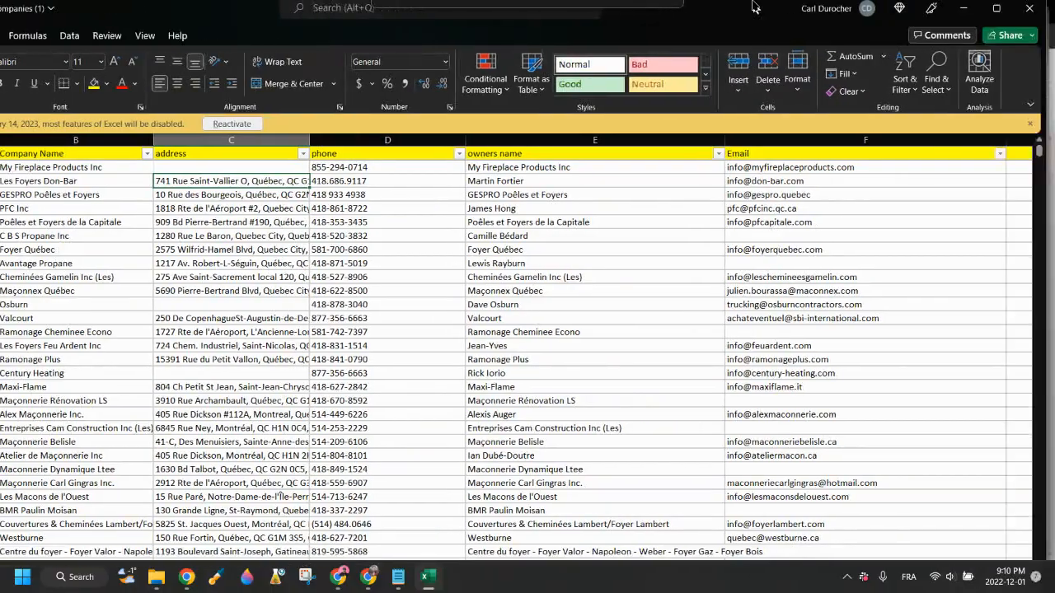
{"action": "key", "text": "super+Right"}
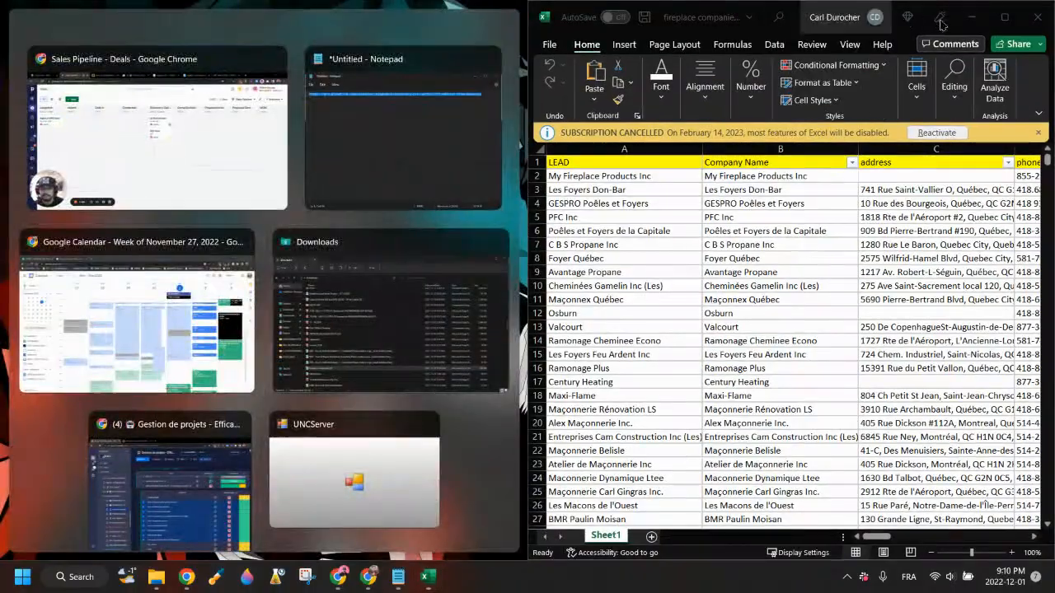
{"action": "left_click", "coordinate": [1003, 17]}
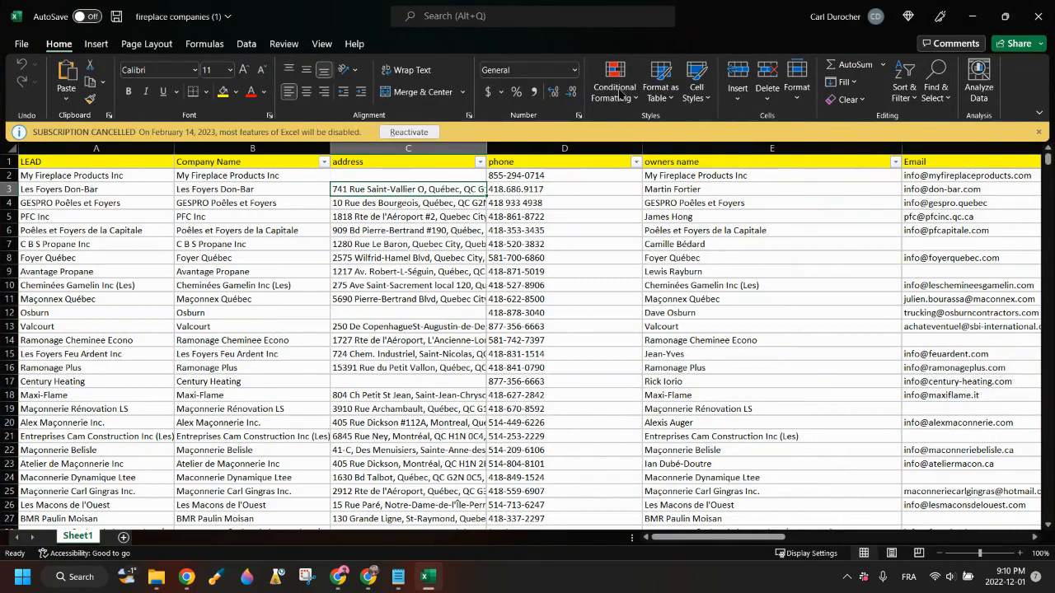
{"action": "left_click", "coordinate": [1040, 135]}
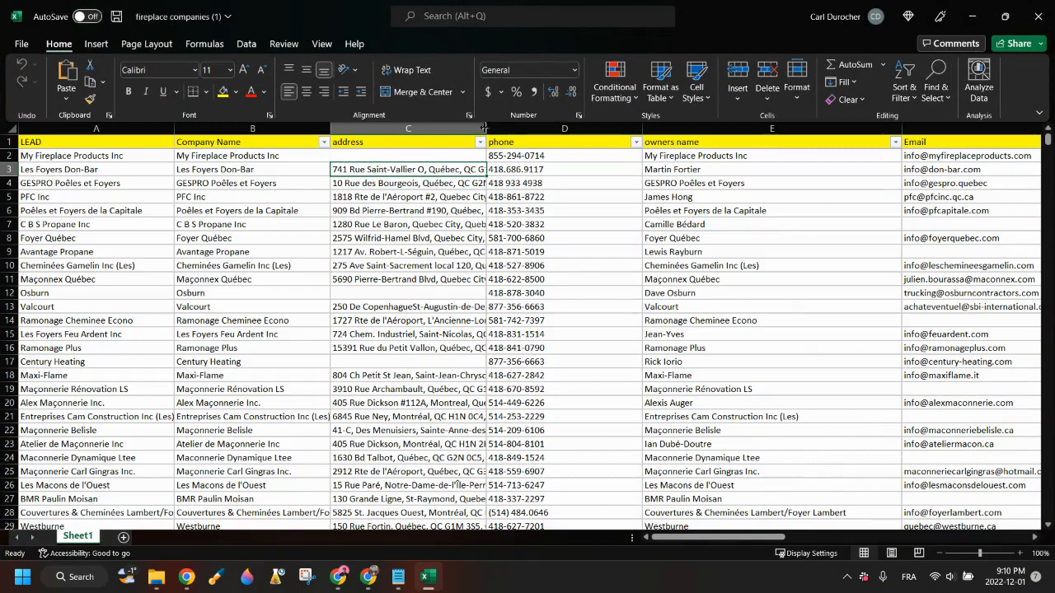
Widen the address column so that more of each address can be read.
{"action": "left_click_drag", "start_coordinate": [484, 128], "coordinate": [550, 129]}
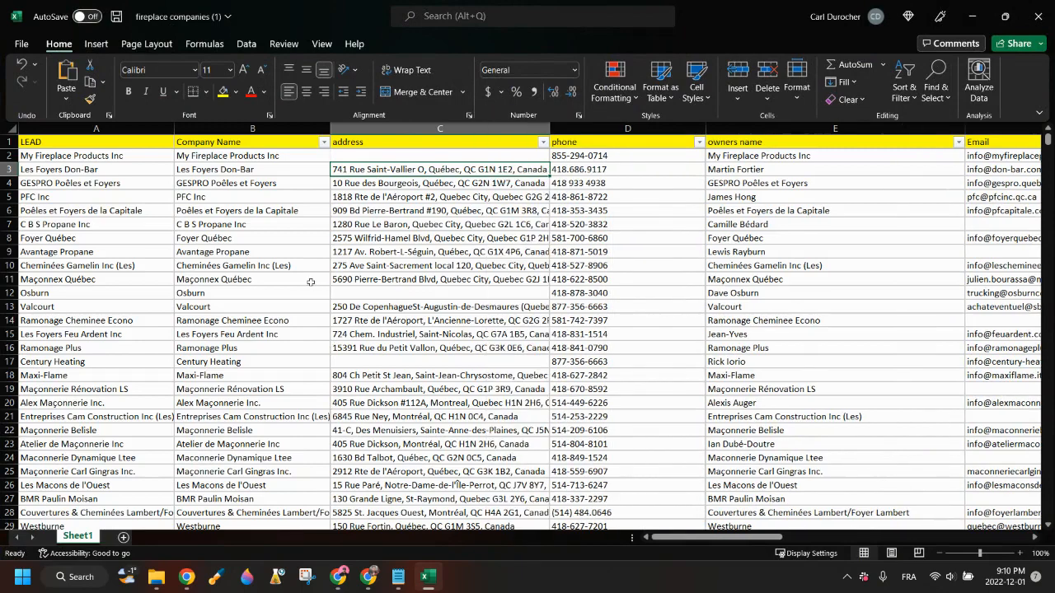
{"action": "scroll", "coordinate": [313, 280], "scroll_direction": "down", "scroll_amount": 1}
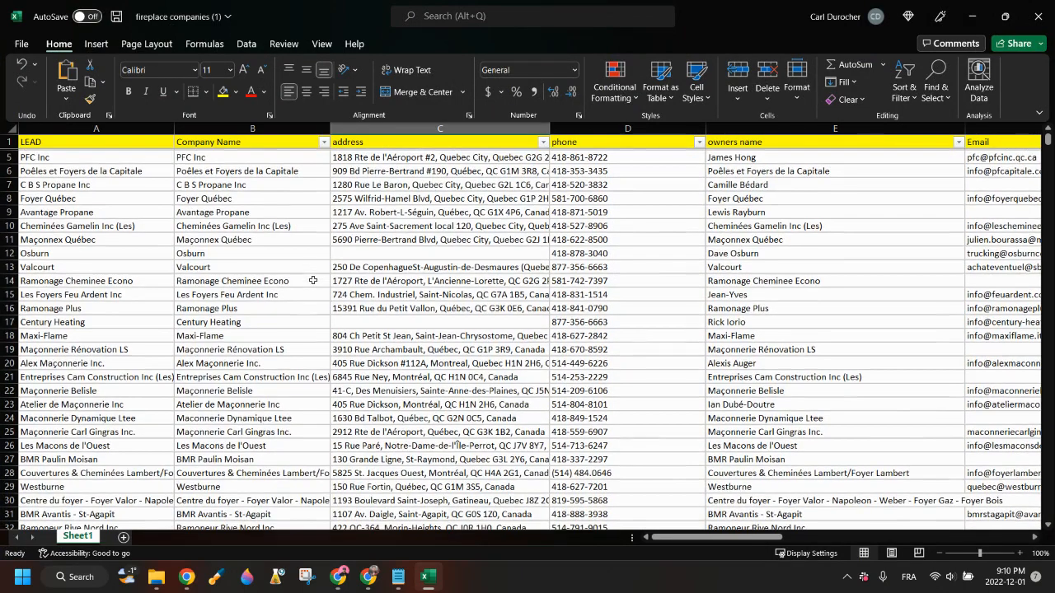
{"action": "scroll", "coordinate": [314, 279], "scroll_direction": "up", "scroll_amount": 1}
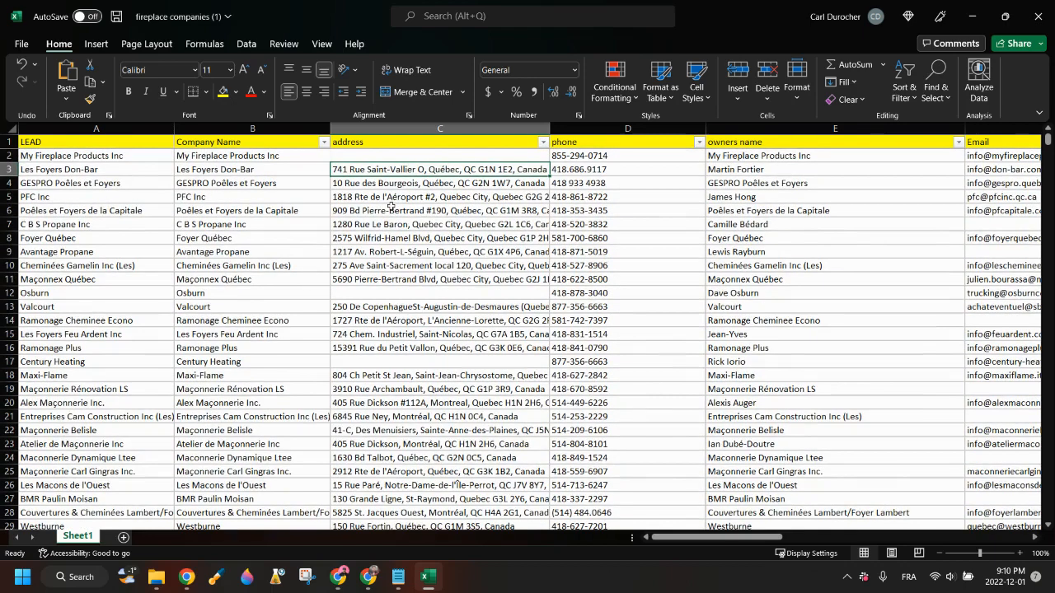
Delete the LEAD column from the sheet.
{"action": "left_click", "coordinate": [117, 129]}
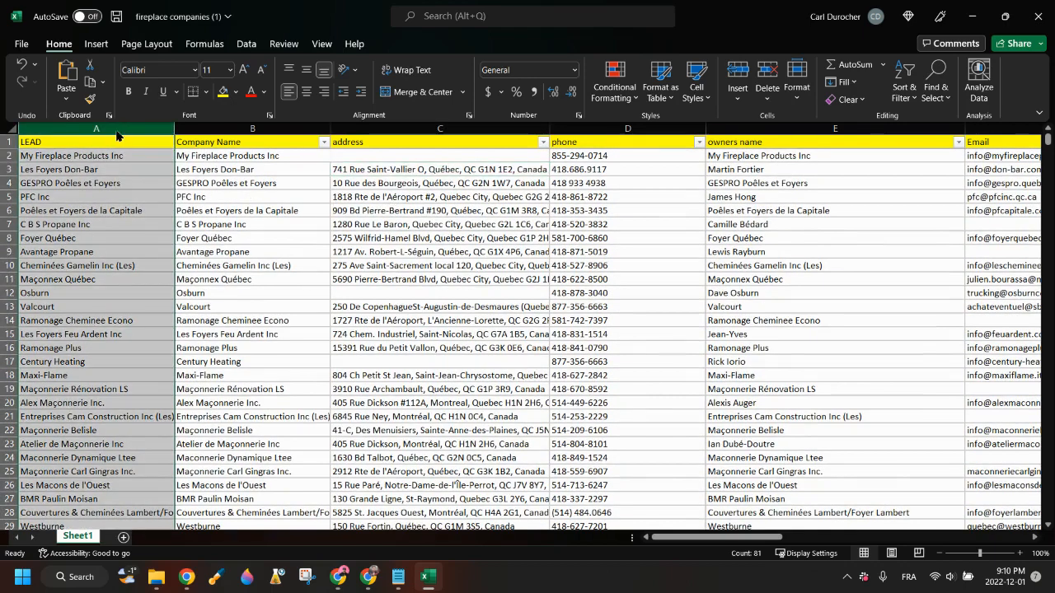
{"action": "right_click", "coordinate": [118, 131]}
{"action": "left_click", "coordinate": [172, 294]}
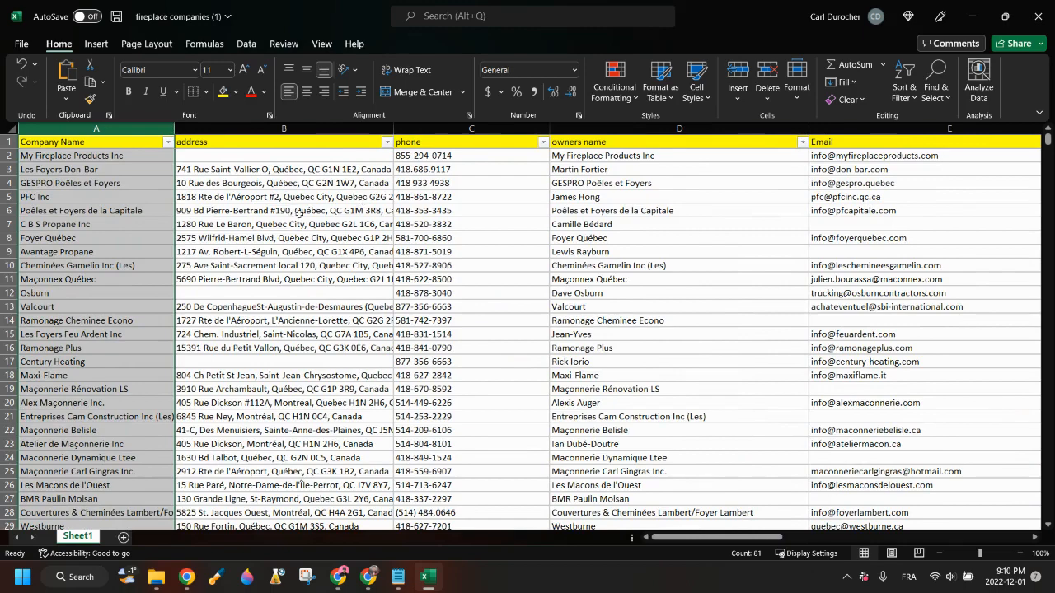
Remove the filter from the header row of the company list.
{"action": "scroll", "coordinate": [596, 244], "scroll_direction": "right", "scroll_amount": 2}
{"action": "scroll", "coordinate": [595, 245], "scroll_direction": "right", "scroll_amount": 2}
{"action": "scroll", "coordinate": [596, 245], "scroll_direction": "left", "scroll_amount": 4}
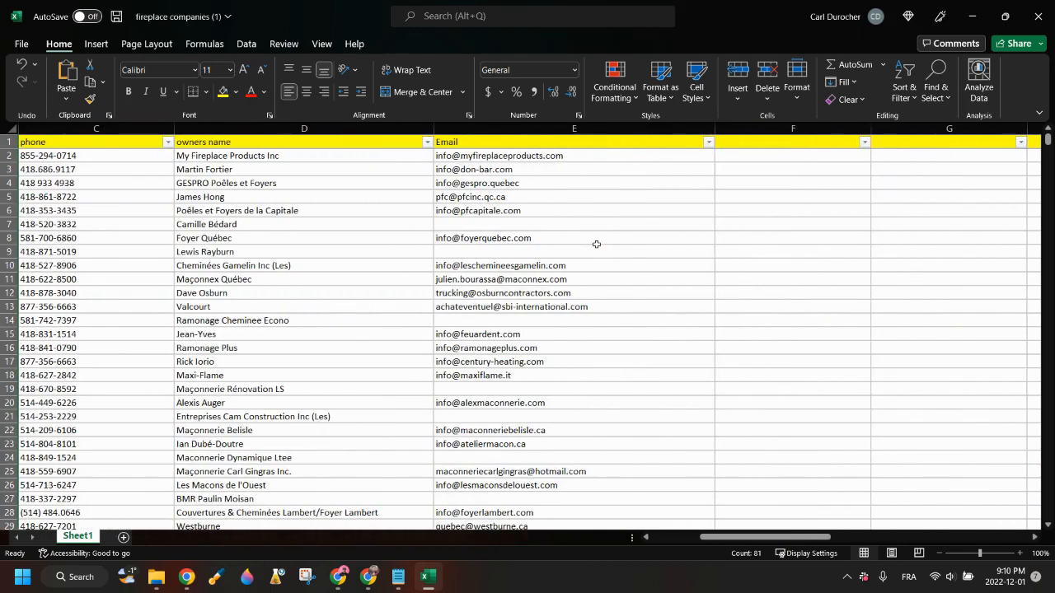
{"action": "scroll", "coordinate": [596, 245], "scroll_direction": "right", "scroll_amount": 2}
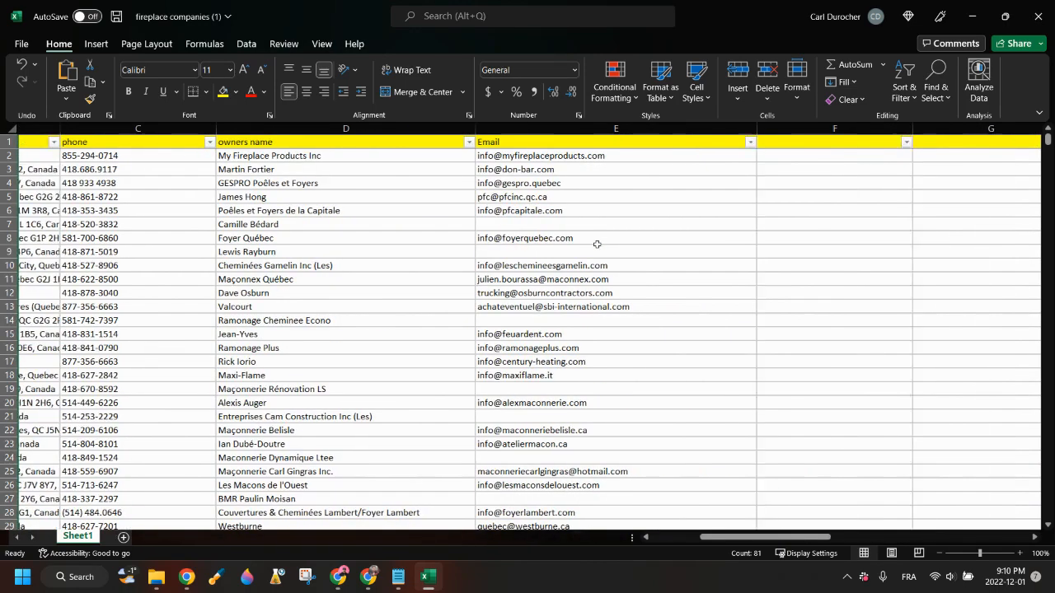
{"action": "scroll", "coordinate": [601, 239], "scroll_direction": "left", "scroll_amount": 3}
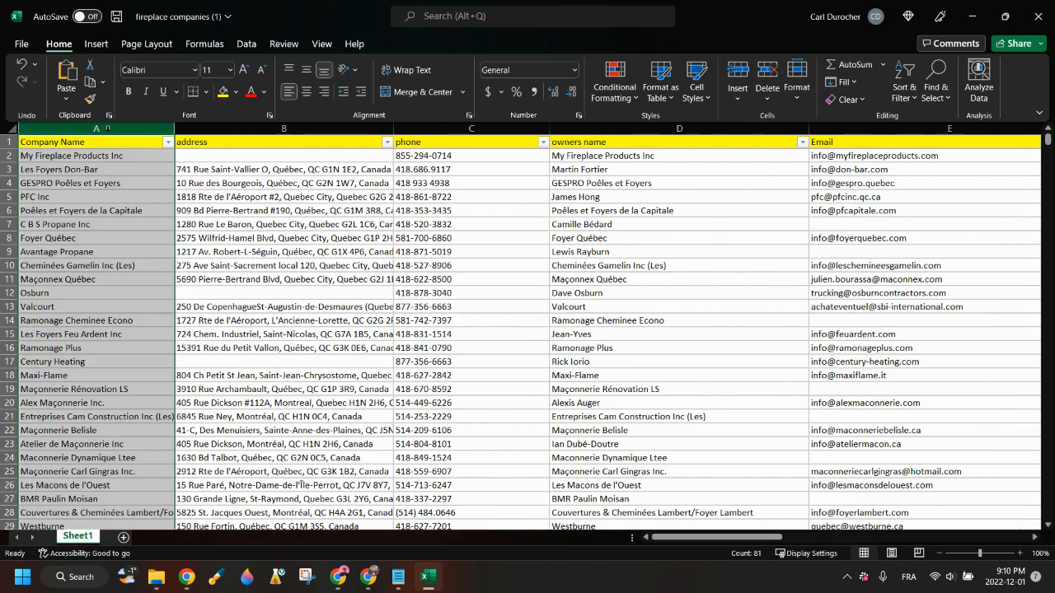
{"action": "left_click", "coordinate": [10, 141]}
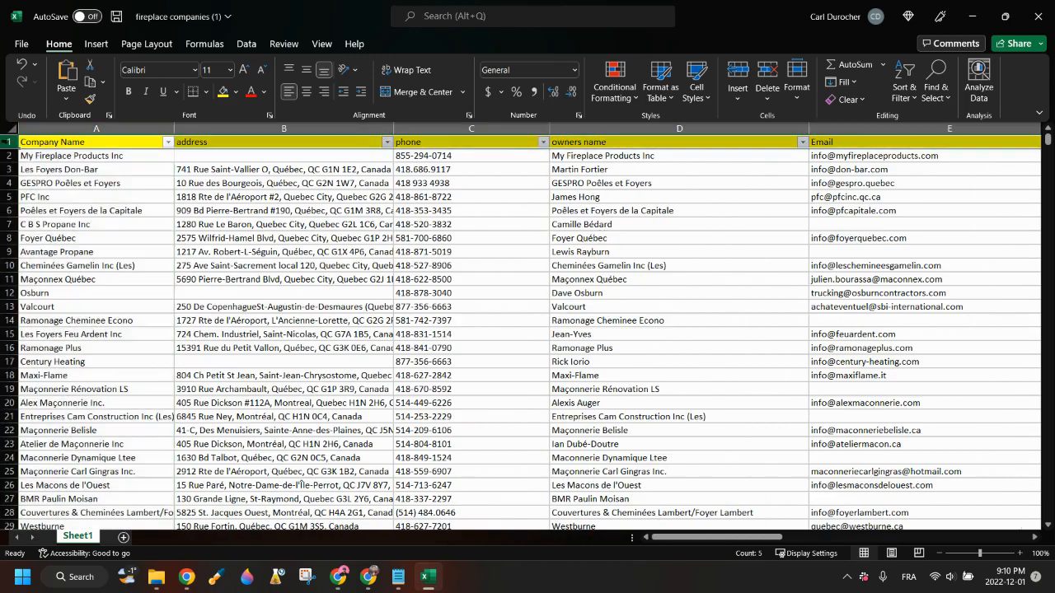
{"action": "left_click", "coordinate": [904, 86]}
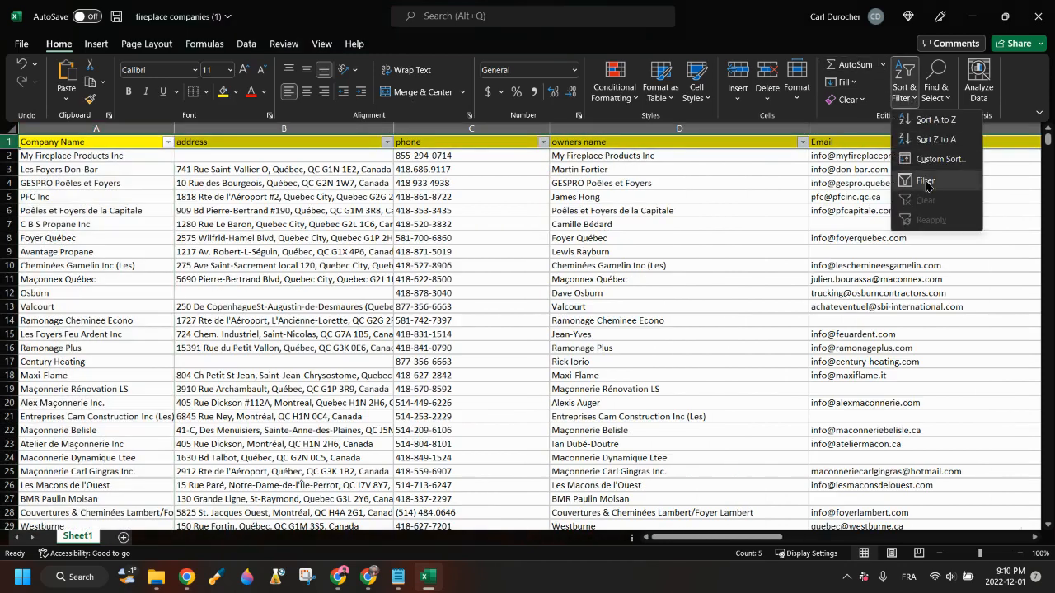
{"action": "left_click", "coordinate": [925, 180]}
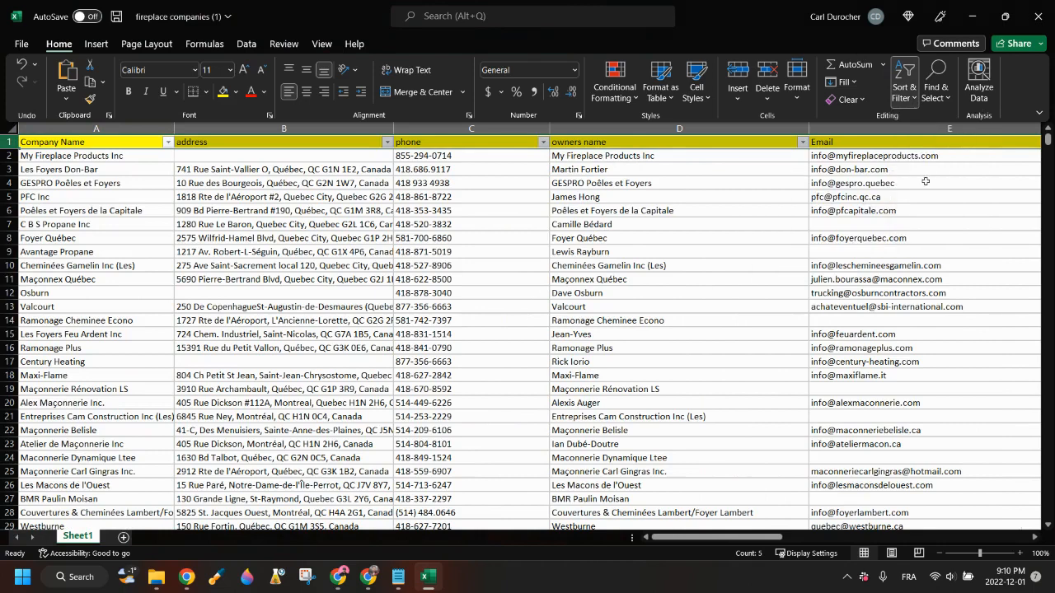
Review the column headers and company rows, checking what kind of entries the owners name column holds.
{"action": "left_click", "coordinate": [91, 142]}
{"action": "left_click", "coordinate": [238, 142]}
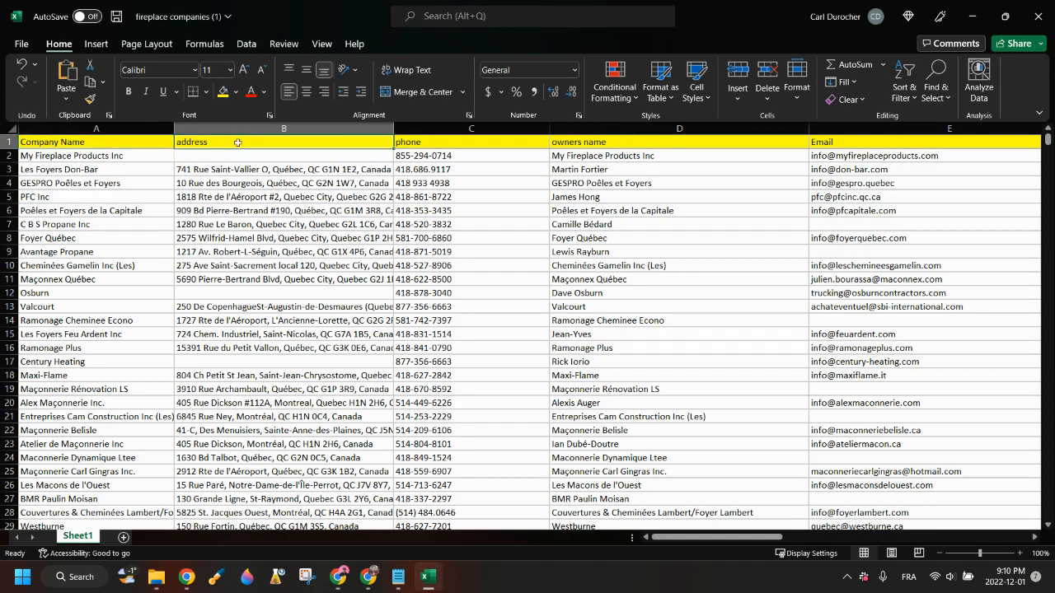
{"action": "left_click", "coordinate": [419, 143]}
{"action": "left_click", "coordinate": [614, 142]}
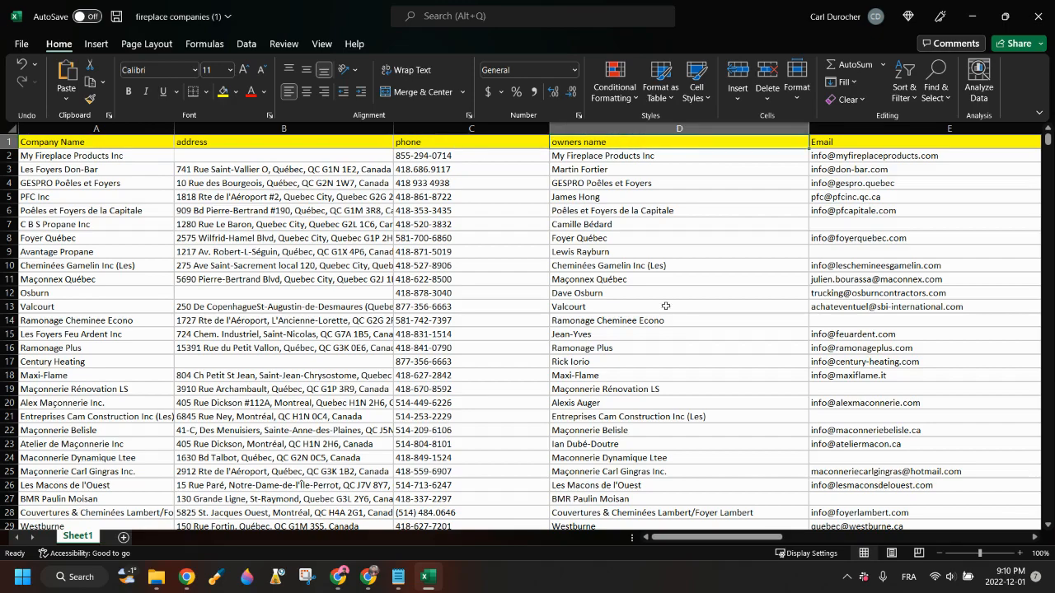
{"action": "scroll", "coordinate": [663, 305], "scroll_direction": "down", "scroll_amount": 14}
{"action": "scroll", "coordinate": [662, 306], "scroll_direction": "down", "scroll_amount": 8}
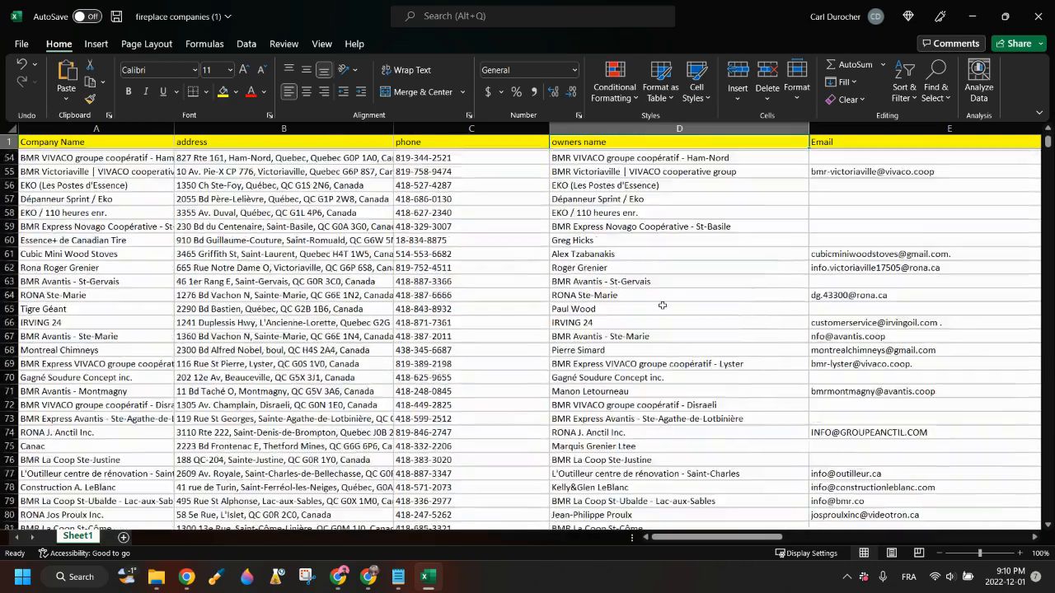
{"action": "scroll", "coordinate": [662, 306], "scroll_direction": "up", "scroll_amount": 5}
{"action": "scroll", "coordinate": [662, 305], "scroll_direction": "up", "scroll_amount": 1}
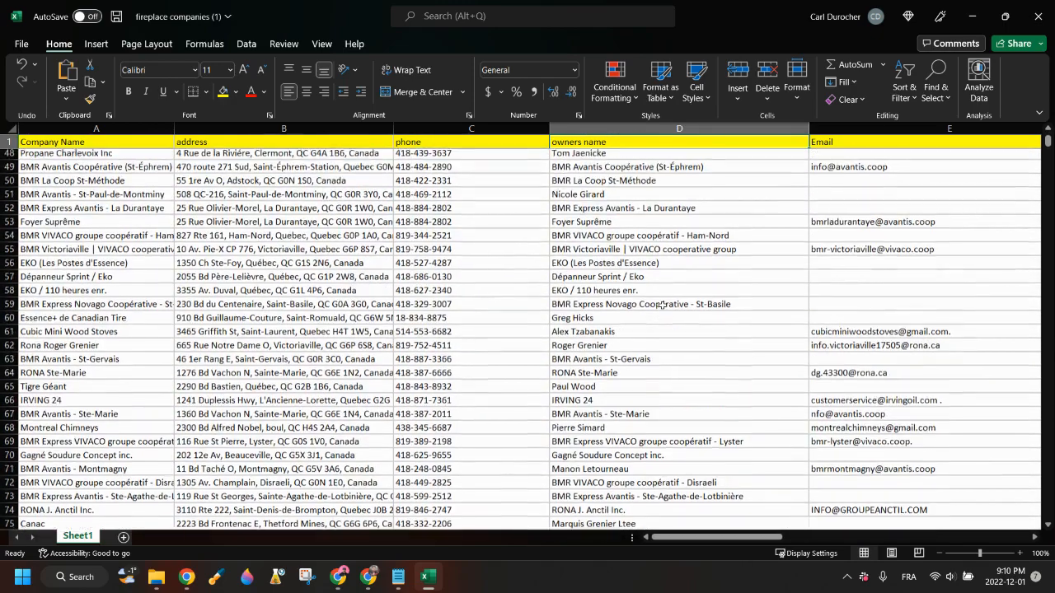
{"action": "left_click", "coordinate": [596, 373]}
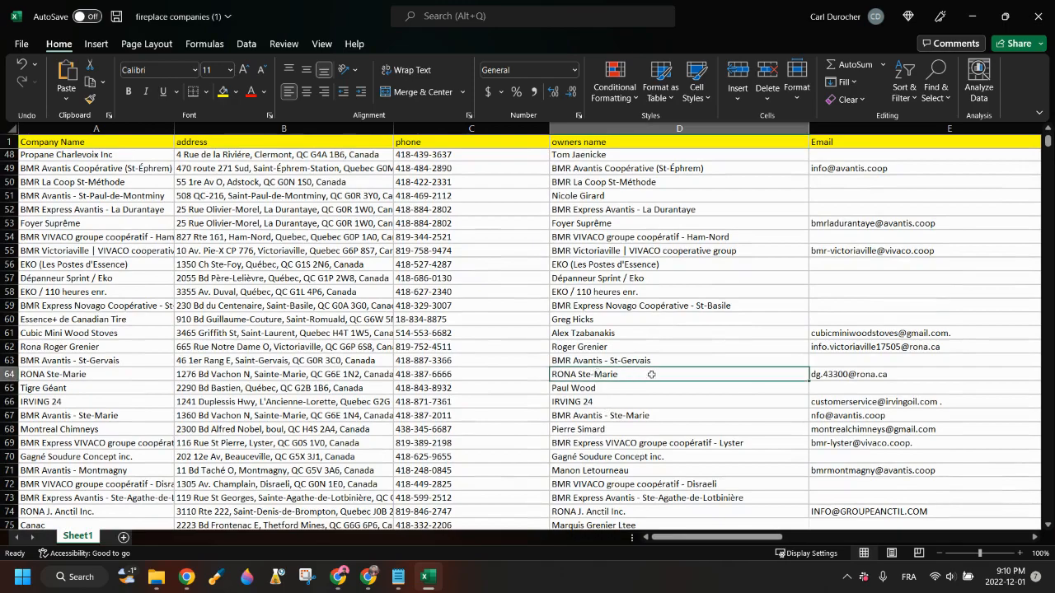
{"action": "scroll", "coordinate": [651, 375], "scroll_direction": "up", "scroll_amount": 15}
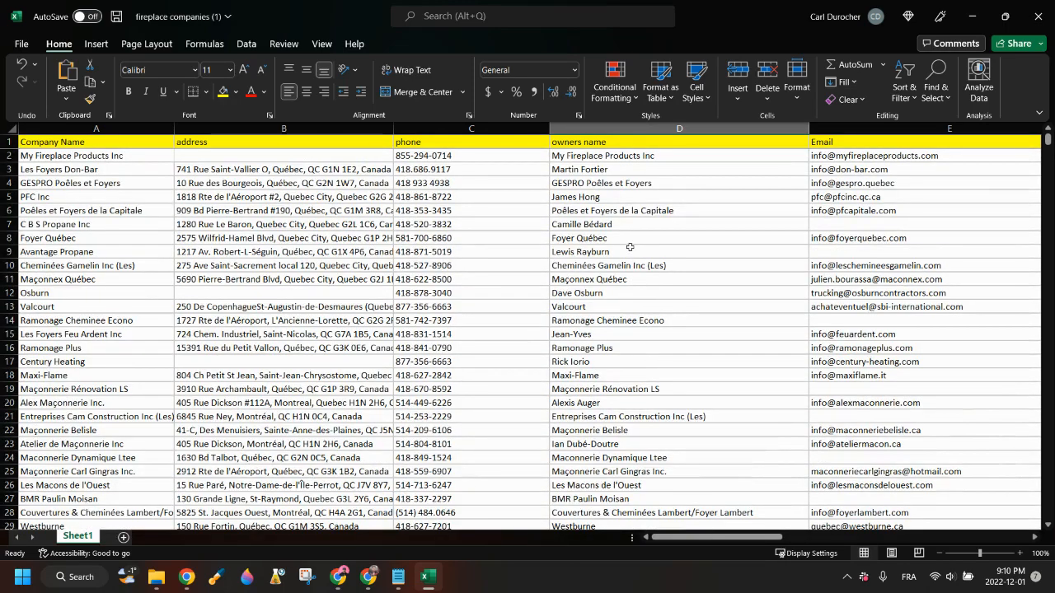
{"action": "scroll", "coordinate": [628, 241], "scroll_direction": "right", "scroll_amount": 1}
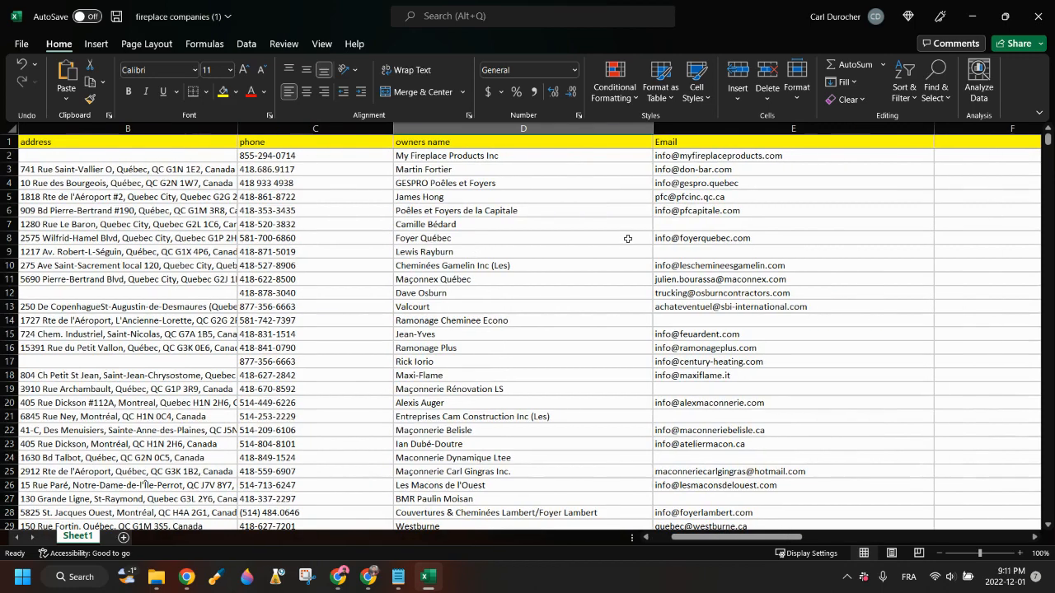
{"action": "scroll", "coordinate": [625, 240], "scroll_direction": "left", "scroll_amount": 1}
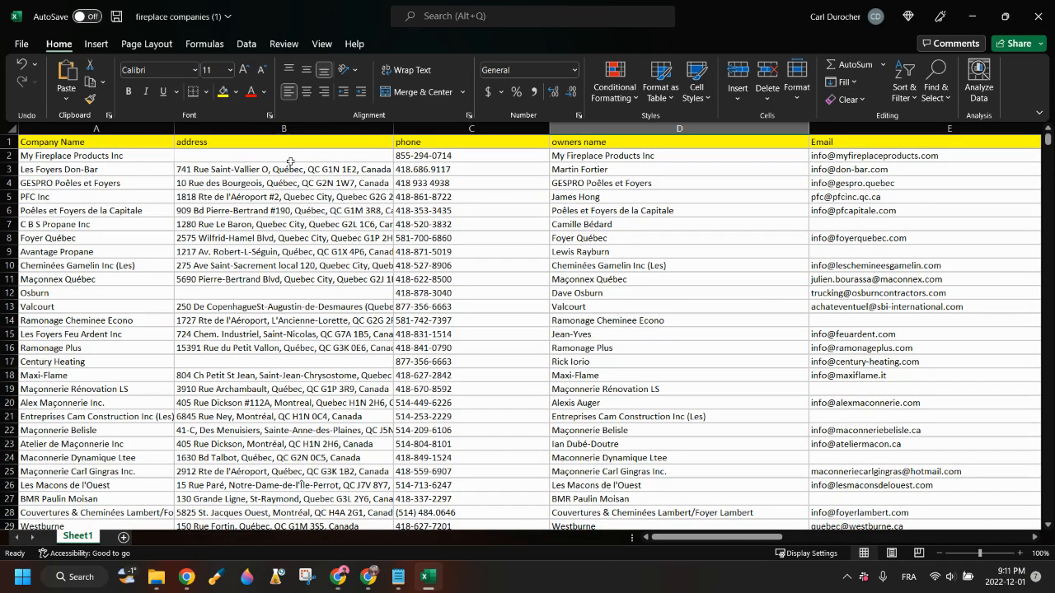
Rename the owners name column header to PERSON.
{"action": "left_click", "coordinate": [246, 142]}
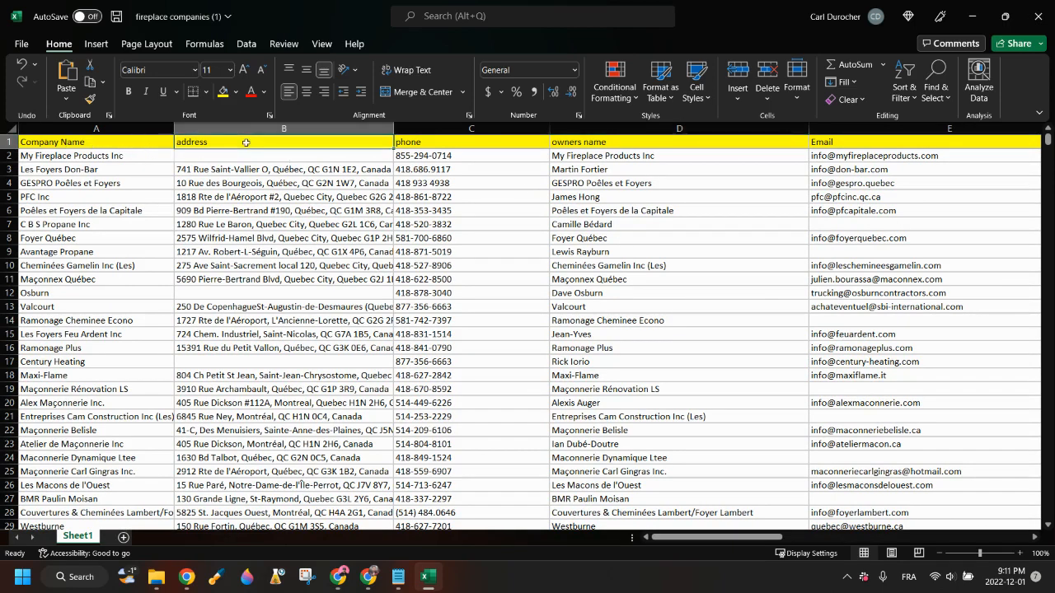
{"action": "left_click", "coordinate": [453, 146]}
{"action": "left_click", "coordinate": [616, 142]}
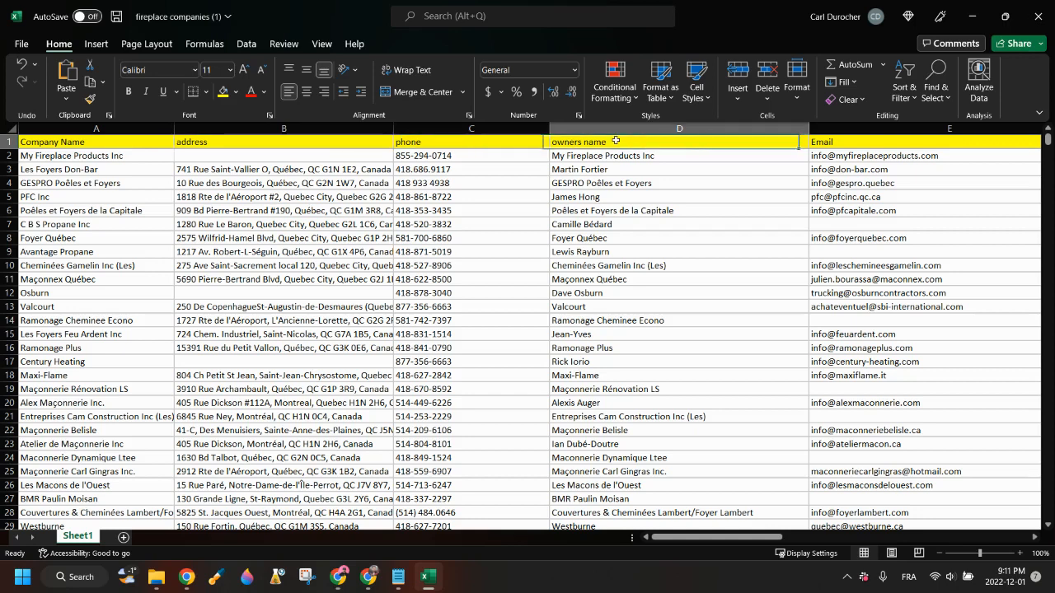
{"action": "double_click", "coordinate": [616, 142]}
{"action": "triple_click", "coordinate": [616, 142]}
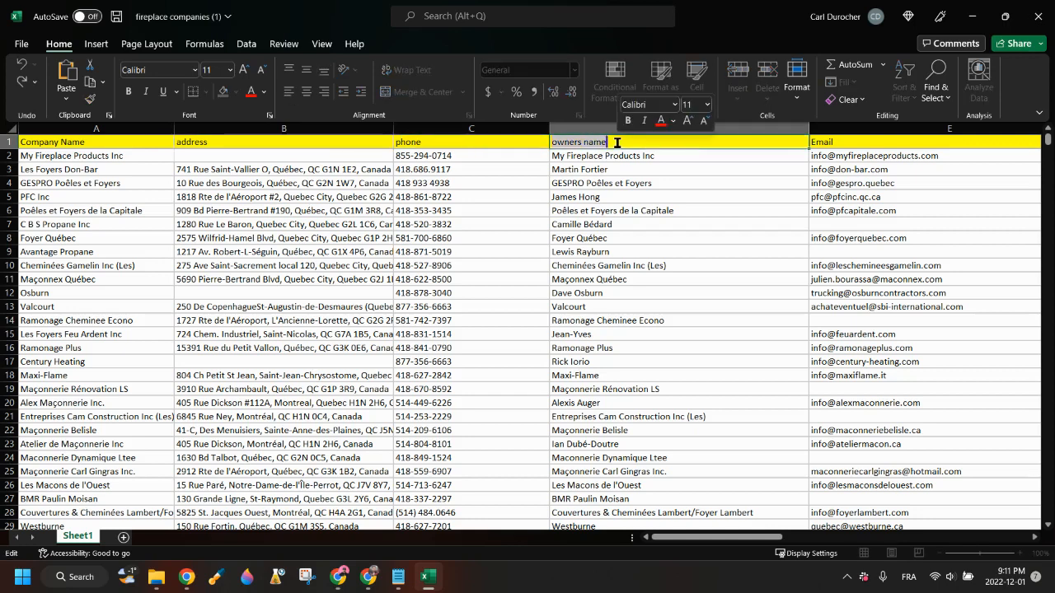
{"action": "type", "text": "PERSON"}
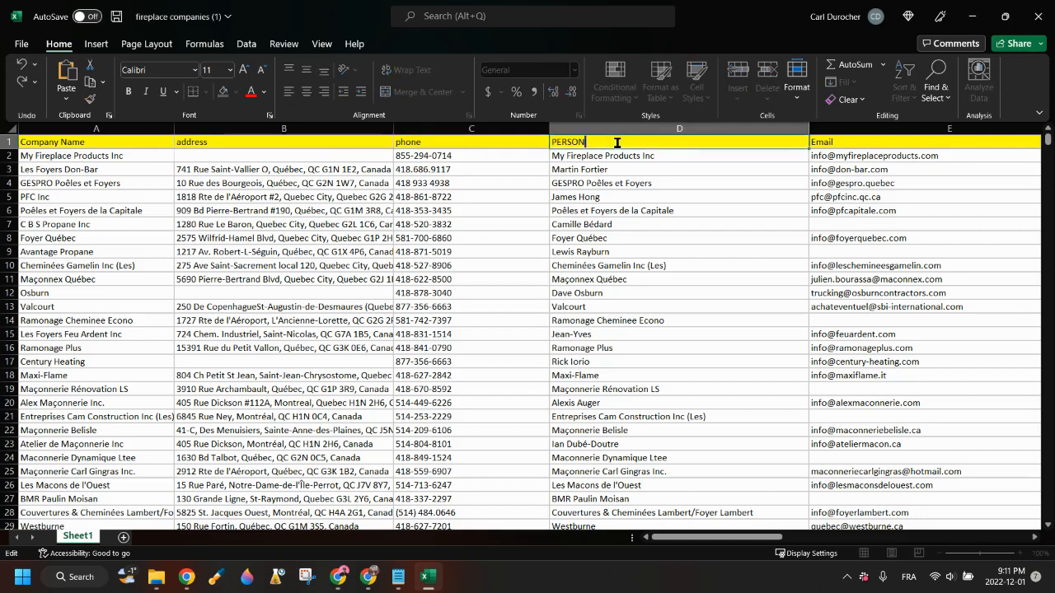
{"action": "key", "text": "Return"}
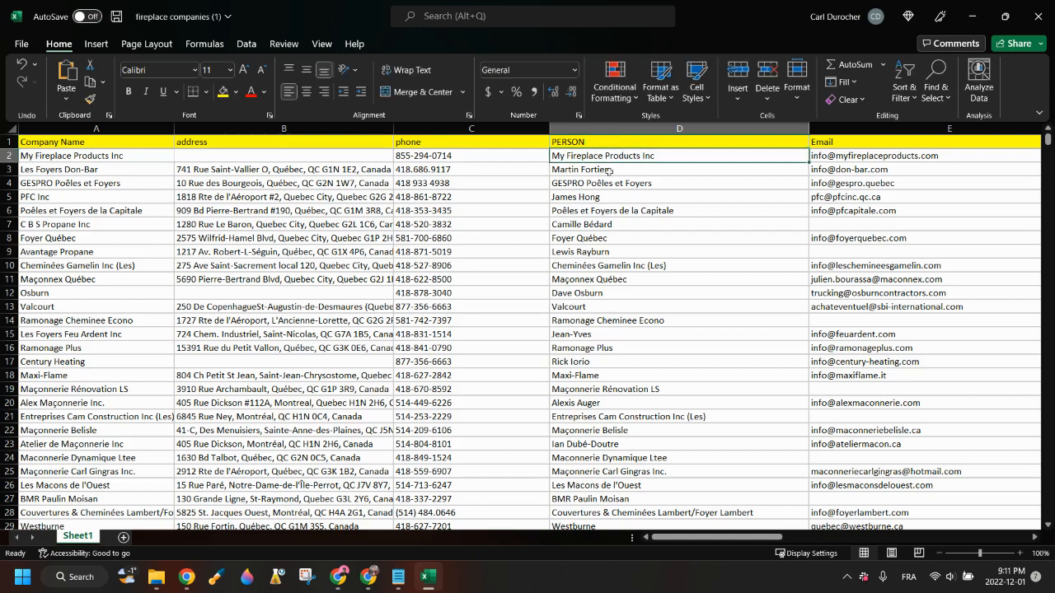
{"action": "key", "text": "Down"}
{"action": "key", "text": "Down"}
{"action": "key", "text": "Down"}
{"action": "key", "text": "Down"}
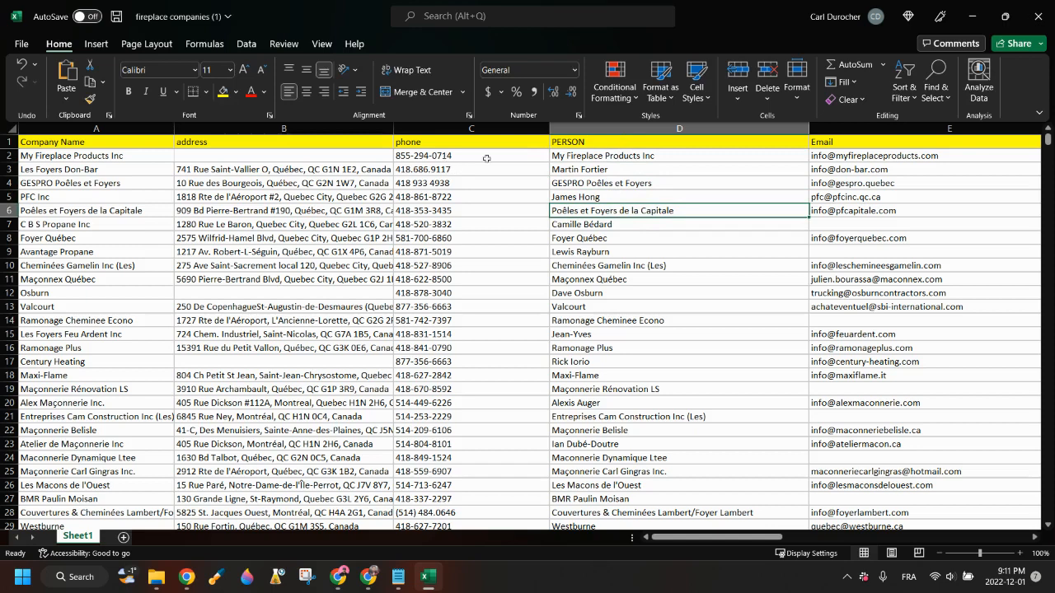
Rename the phone column header to Phone with a capital P.
{"action": "left_click", "coordinate": [867, 155]}
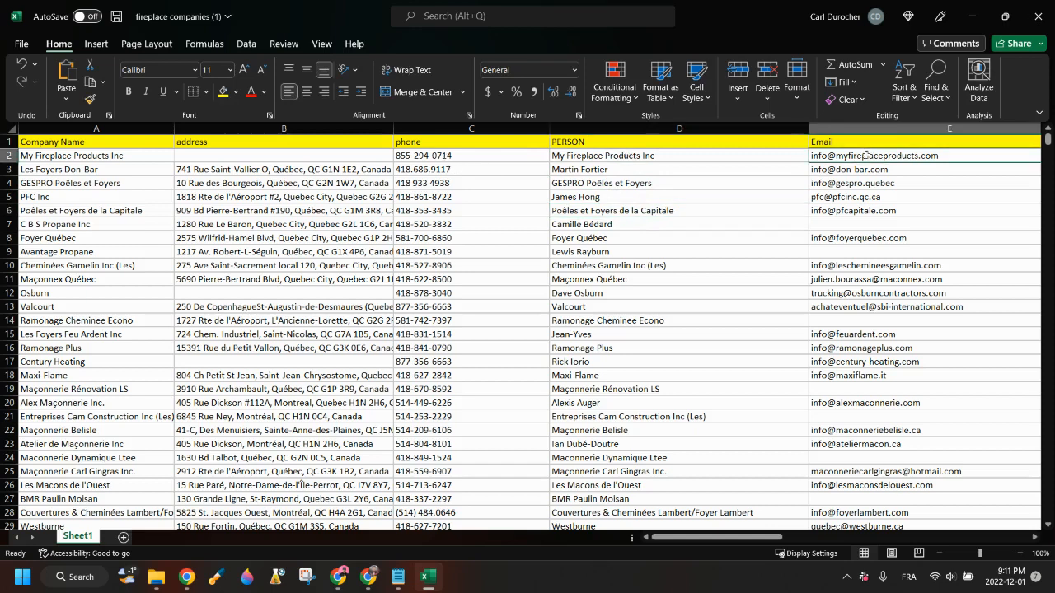
{"action": "left_click", "coordinate": [602, 155]}
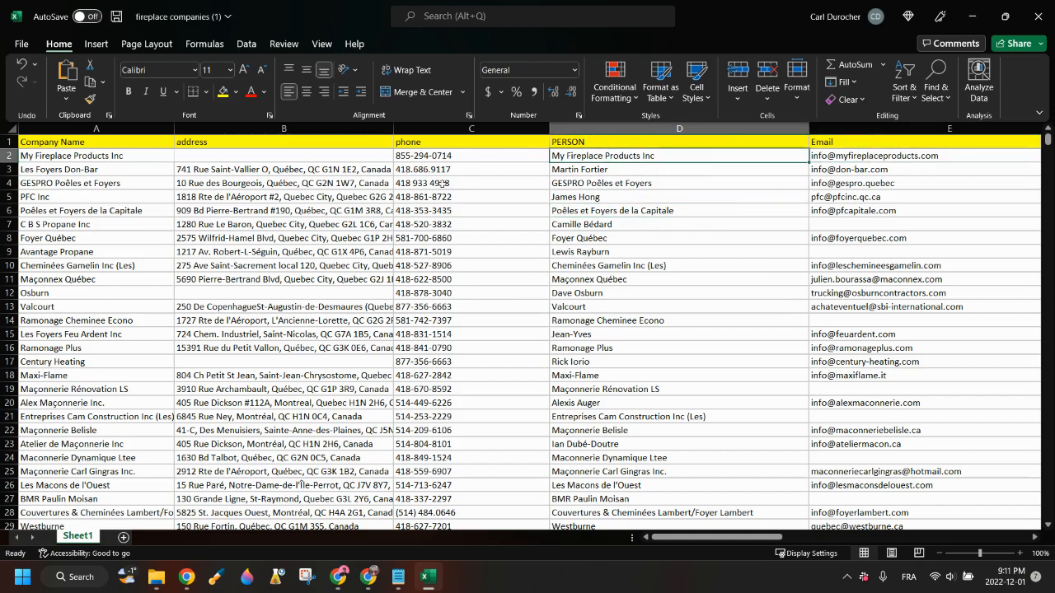
{"action": "double_click", "coordinate": [440, 140]}
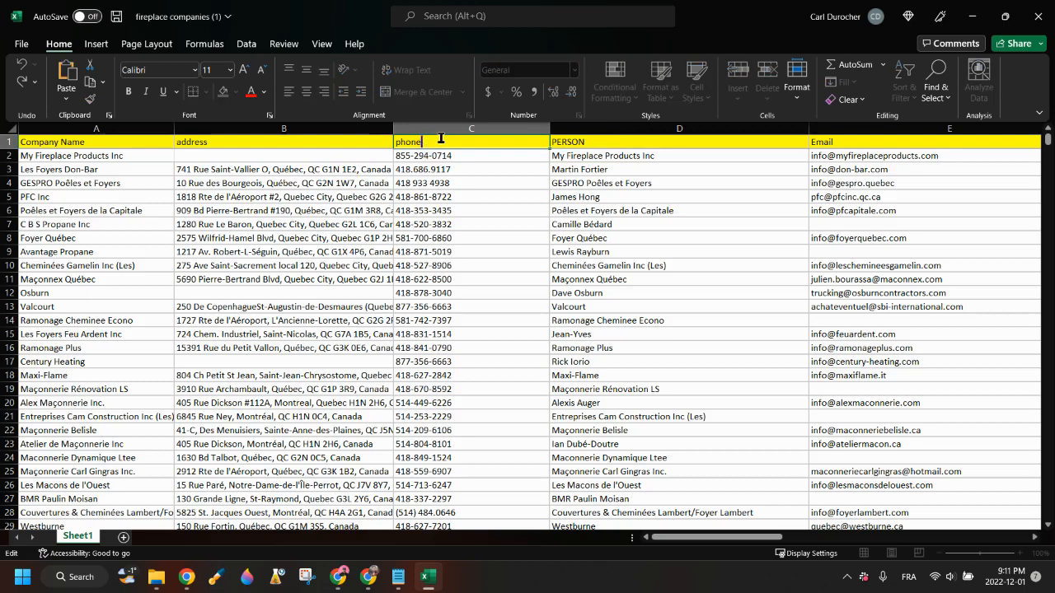
{"action": "key", "text": "shift+Home"}
{"action": "type", "text": "Pho"}
{"action": "left_click", "coordinate": [216, 142]}
Rename the Company Name column header to Organisation Name.
{"action": "left_click", "coordinate": [113, 146]}
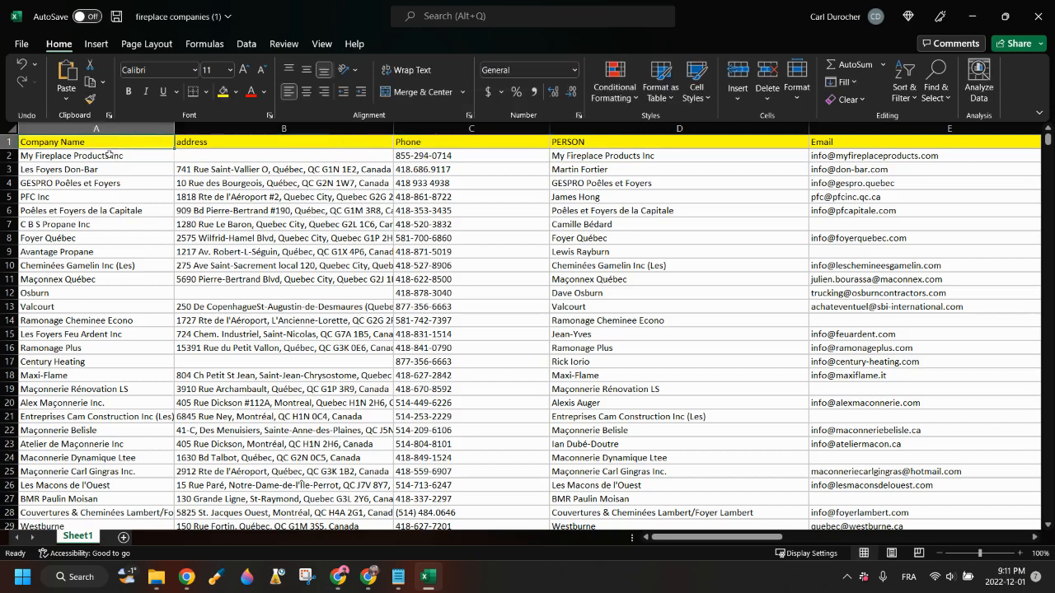
{"action": "double_click", "coordinate": [109, 142]}
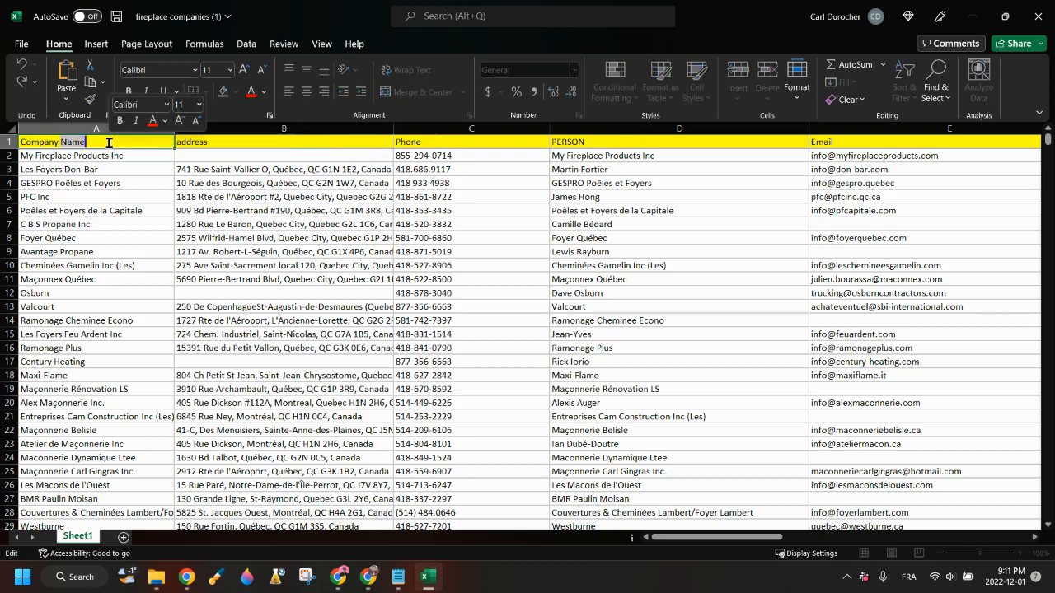
{"action": "key", "text": "shift+Home"}
{"action": "type", "text": "Org"}
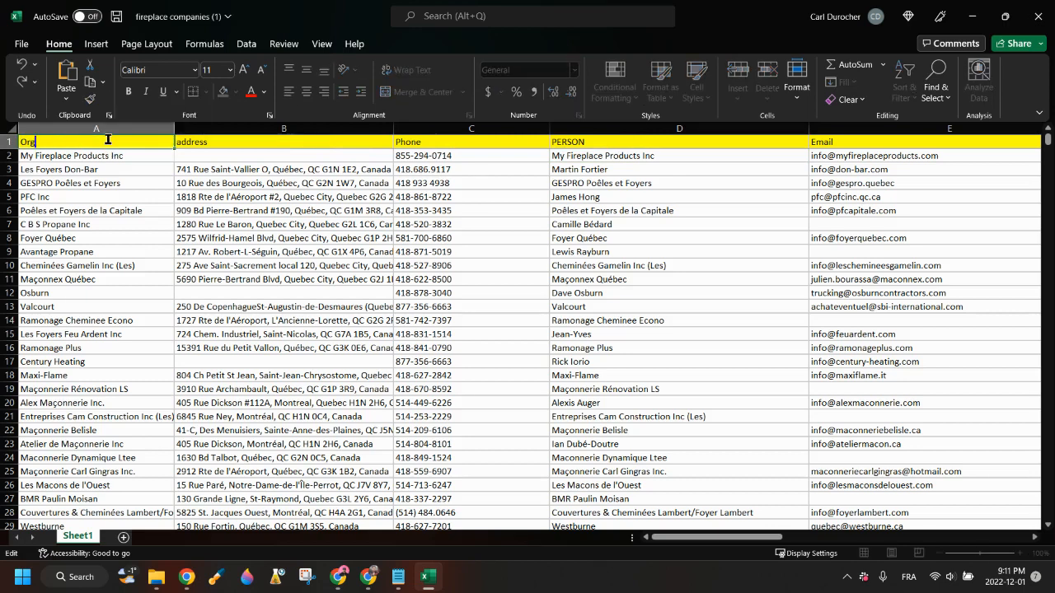
{"action": "type", "text": "anisation name"}
{"action": "key", "text": "BackSpace"}
{"action": "key", "text": "BackSpace"}
{"action": "key", "text": "BackSpace"}
{"action": "key", "text": "BackSpace"}
{"action": "type", "text": "Name"}
Duplicate the Organisation Name column by inserting a copy of it directly beside the original.
{"action": "left_click", "coordinate": [96, 128]}
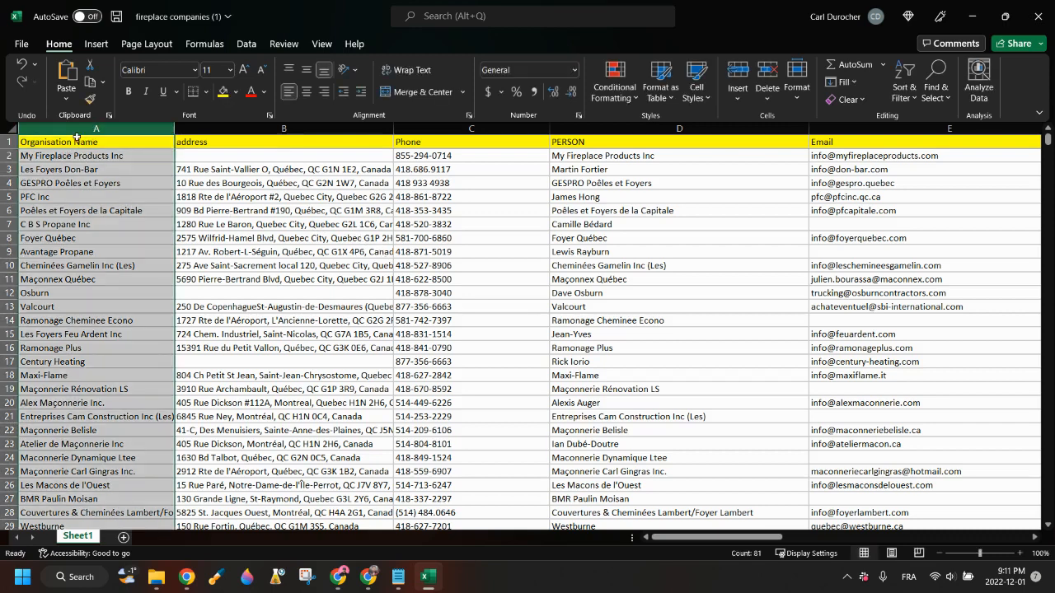
{"action": "right_click", "coordinate": [82, 134]}
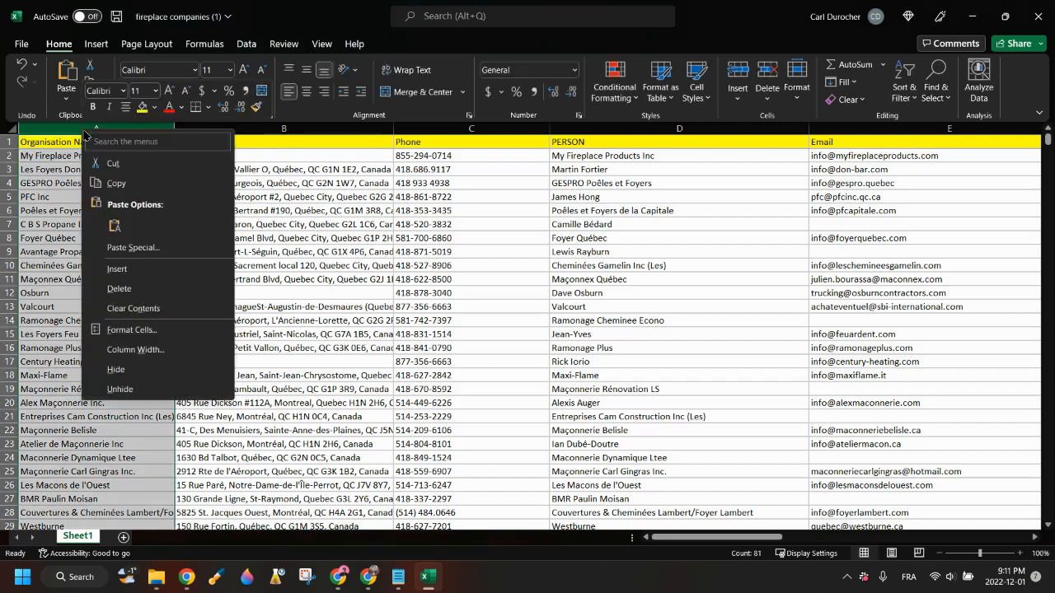
{"action": "left_click", "coordinate": [121, 182]}
{"action": "right_click", "coordinate": [86, 135]}
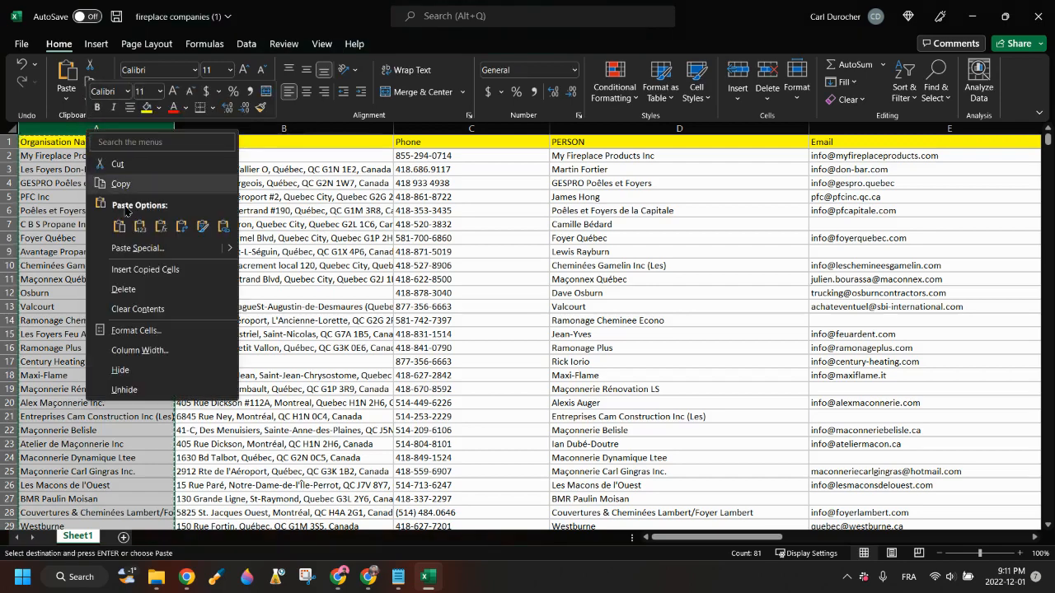
{"action": "left_click", "coordinate": [124, 270]}
{"action": "left_click", "coordinate": [81, 165]}
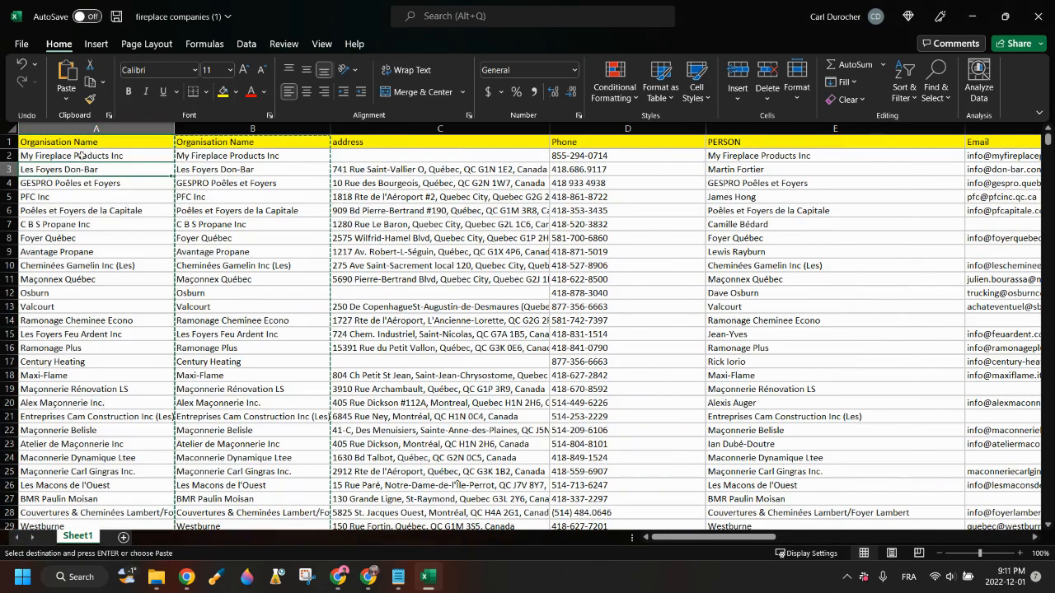
{"action": "left_click", "coordinate": [81, 143]}
{"action": "key", "text": "Escape"}
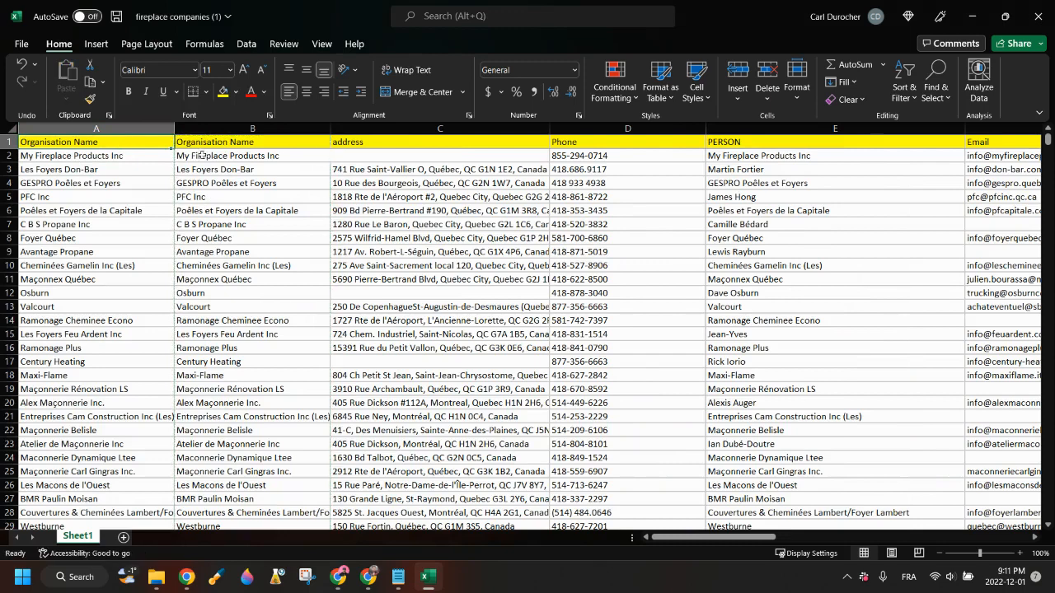
Rename the header of the first Organisation Name column to DEAL TITLE.
{"action": "double_click", "coordinate": [140, 144]}
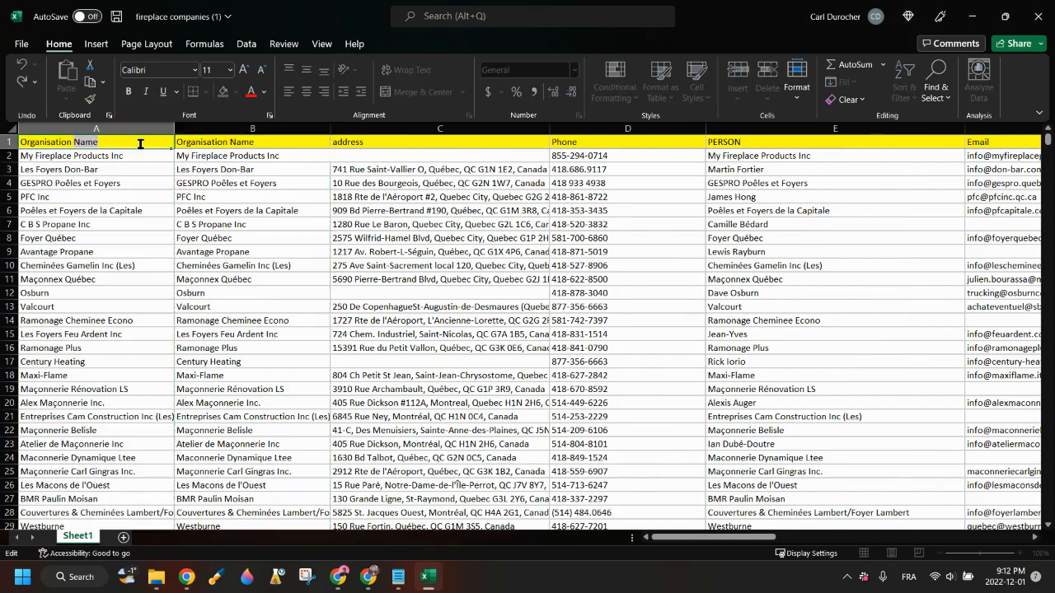
{"action": "triple_click", "coordinate": [142, 138]}
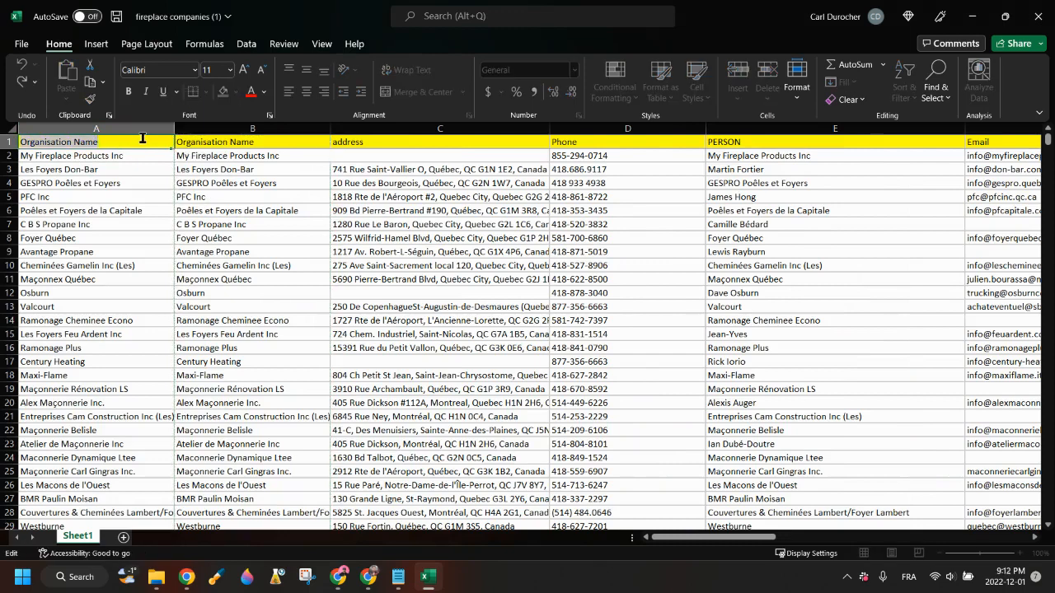
{"action": "type", "text": "DEAL TITLE"}
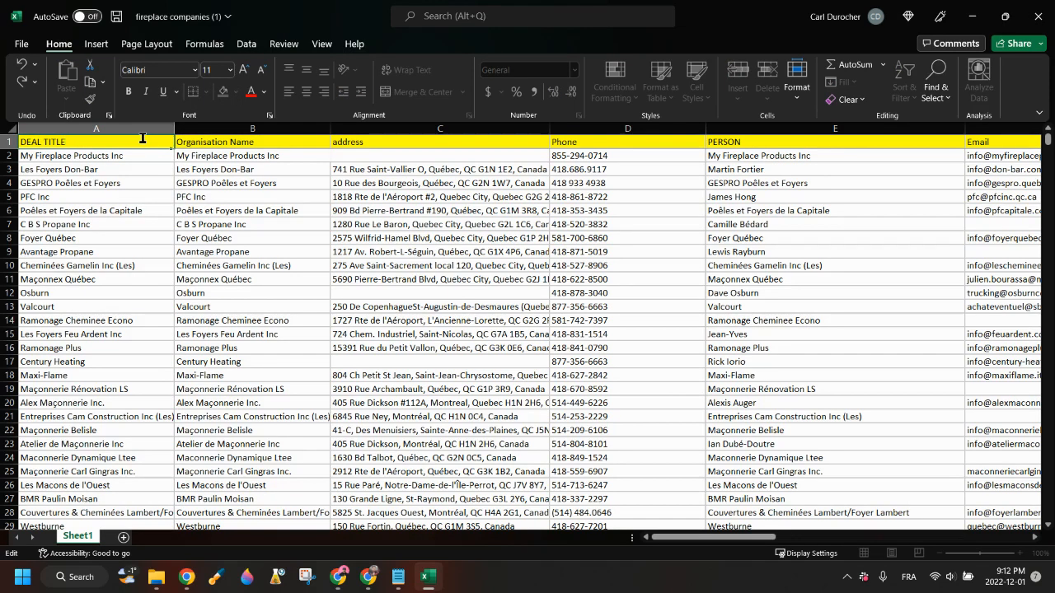
{"action": "key", "text": "Return"}
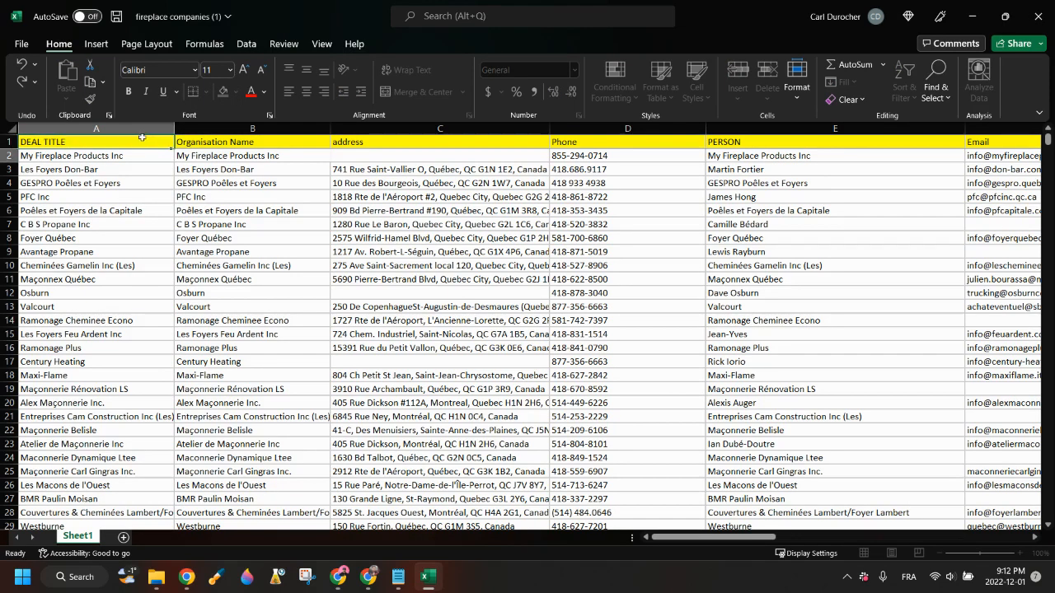
Switch to Pipedrive to check the stage names in the Sales Pipeline, and return to the Excel company list.
{"action": "left_click", "coordinate": [120, 127]}
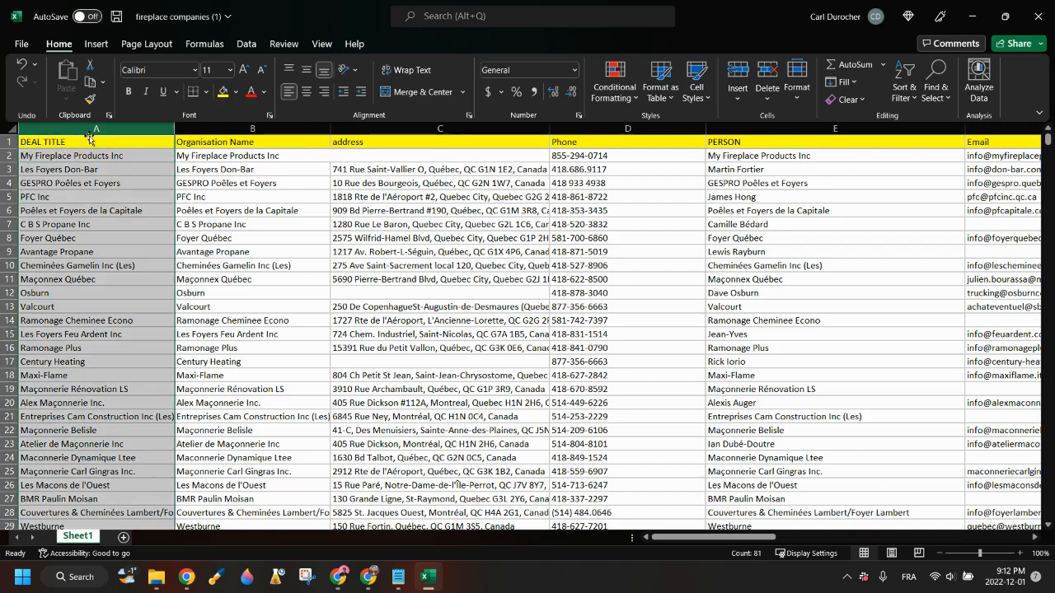
{"action": "left_click", "coordinate": [338, 576]}
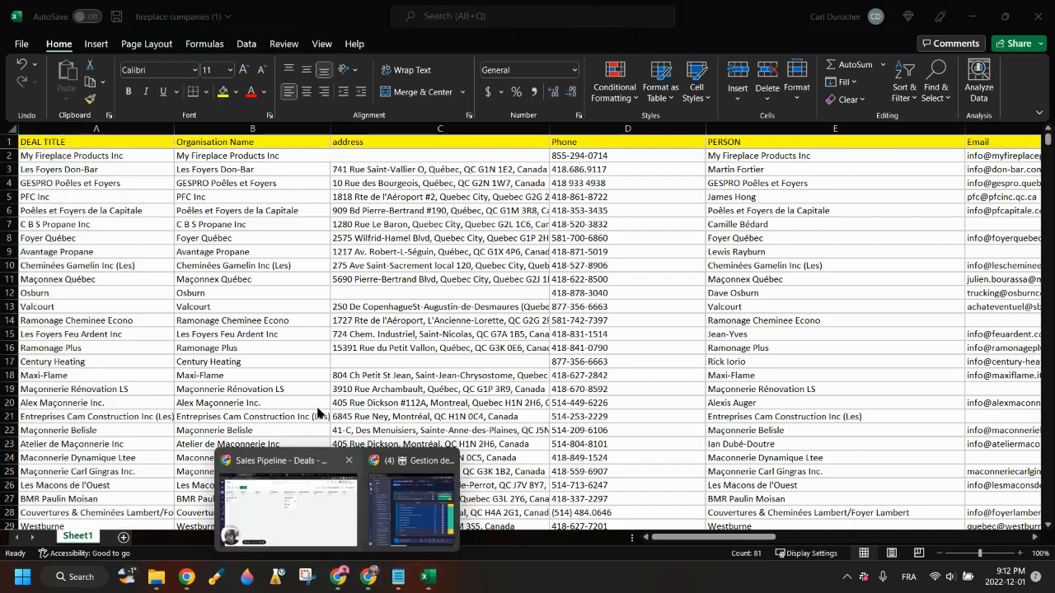
{"action": "left_click", "coordinate": [318, 534]}
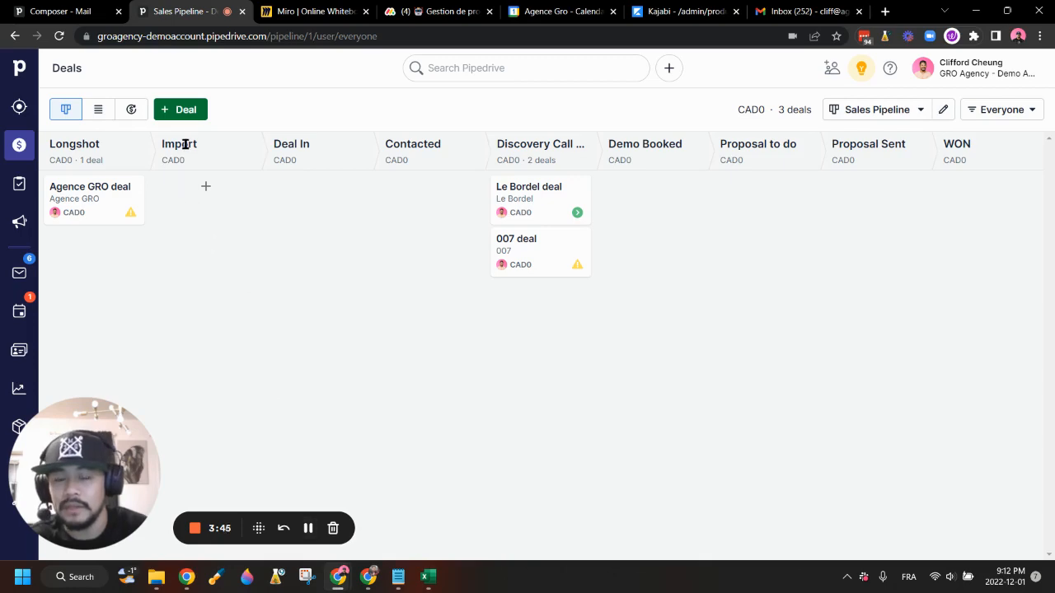
{"action": "left_click", "coordinate": [427, 576]}
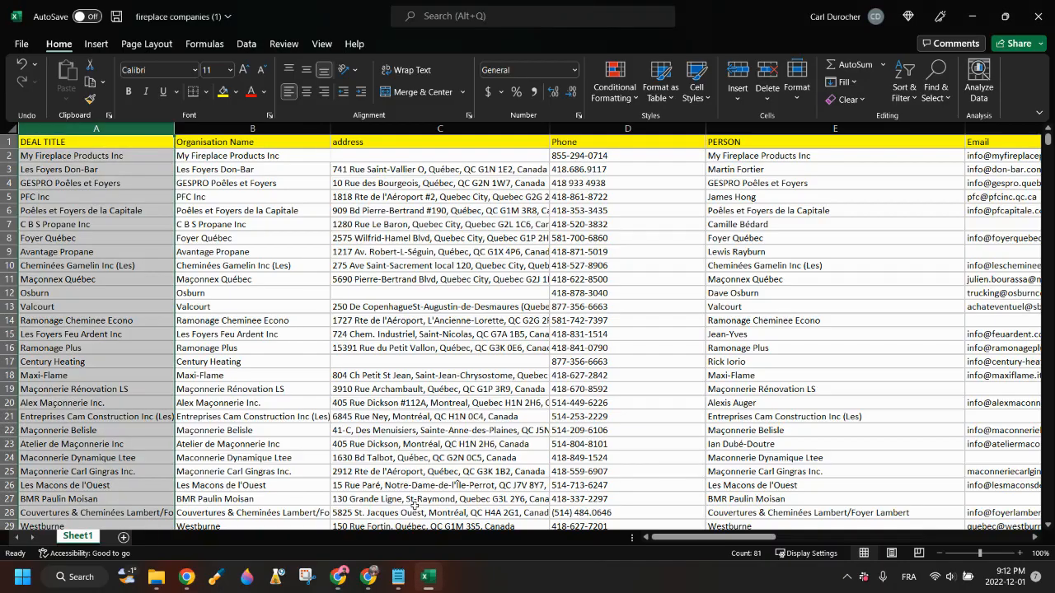
Insert a new column before DEAL TITLE and give it the header DEAL STAGE.
{"action": "right_click", "coordinate": [112, 129]}
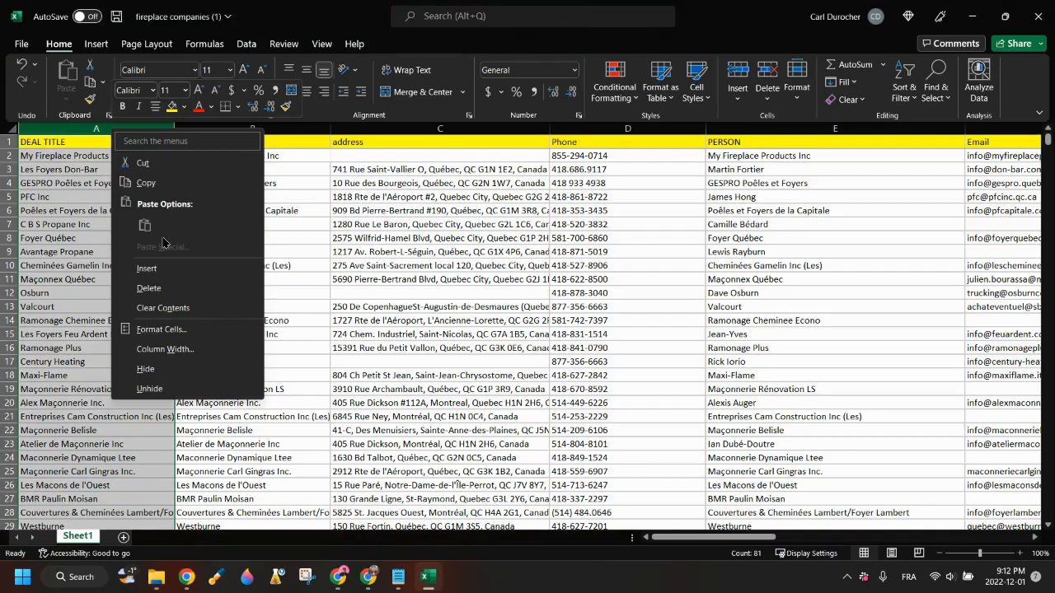
{"action": "left_click", "coordinate": [147, 268]}
{"action": "left_click", "coordinate": [92, 144]}
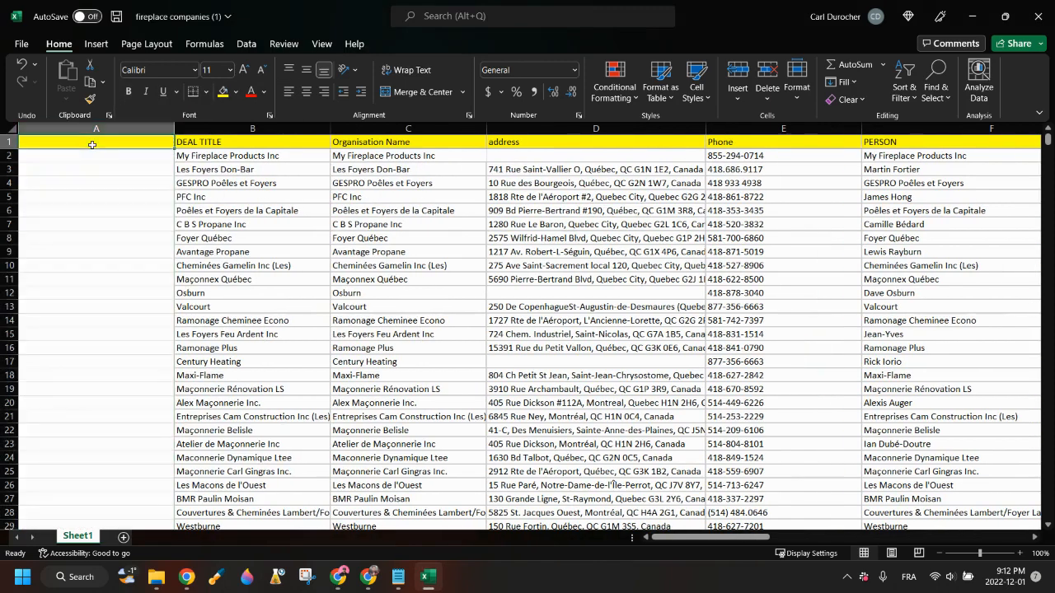
{"action": "type", "text": "DEA"}
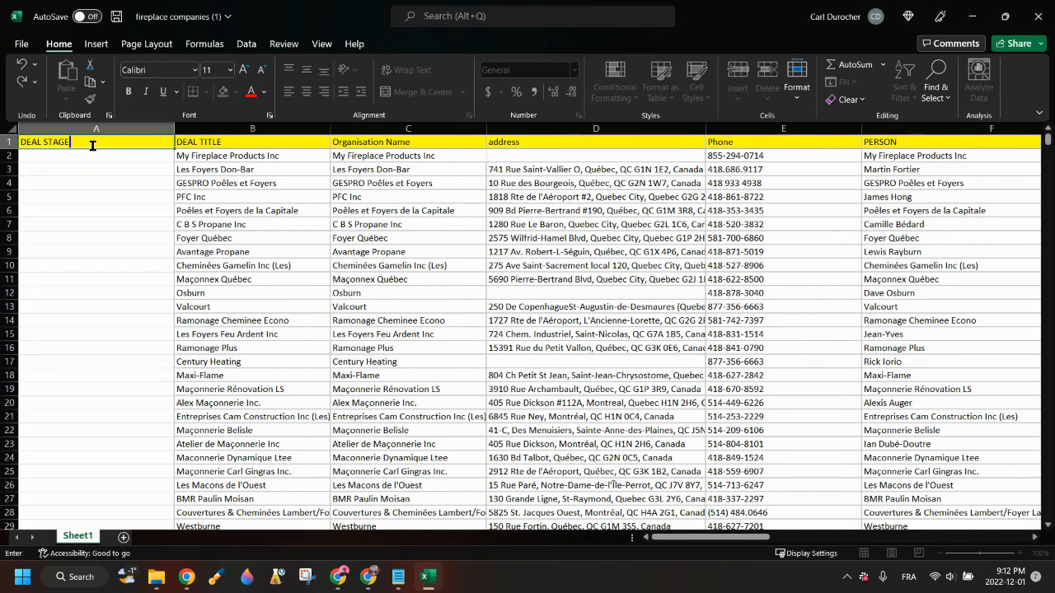
{"action": "type", "text": "L STAGE"}
Enter IMPORT as the deal stage of the first company and fill it down to every company row.
{"action": "left_click", "coordinate": [71, 157]}
{"action": "type", "text": "I"}
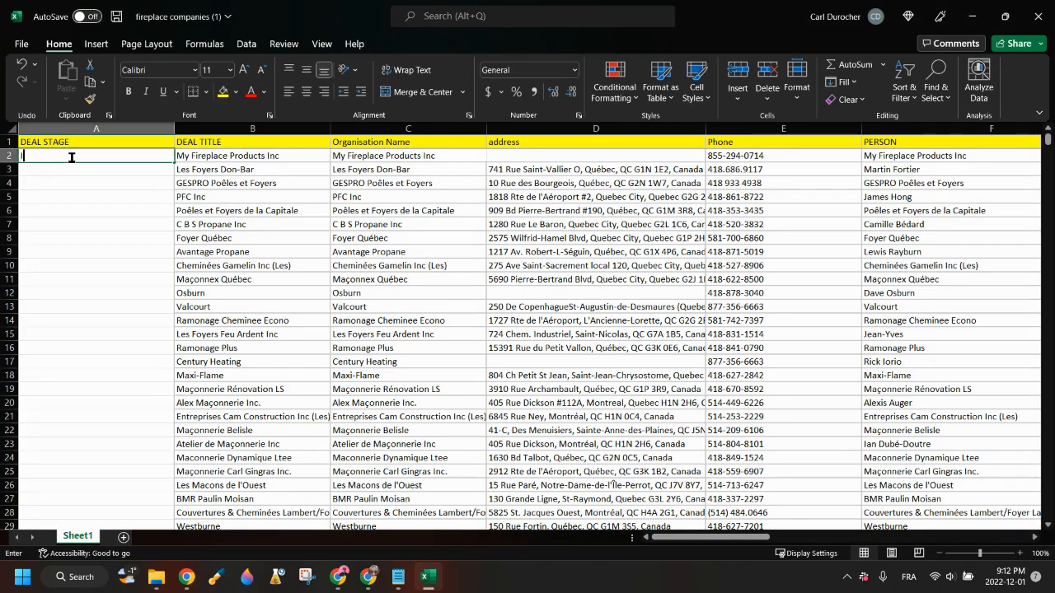
{"action": "type", "text": "MPORT"}
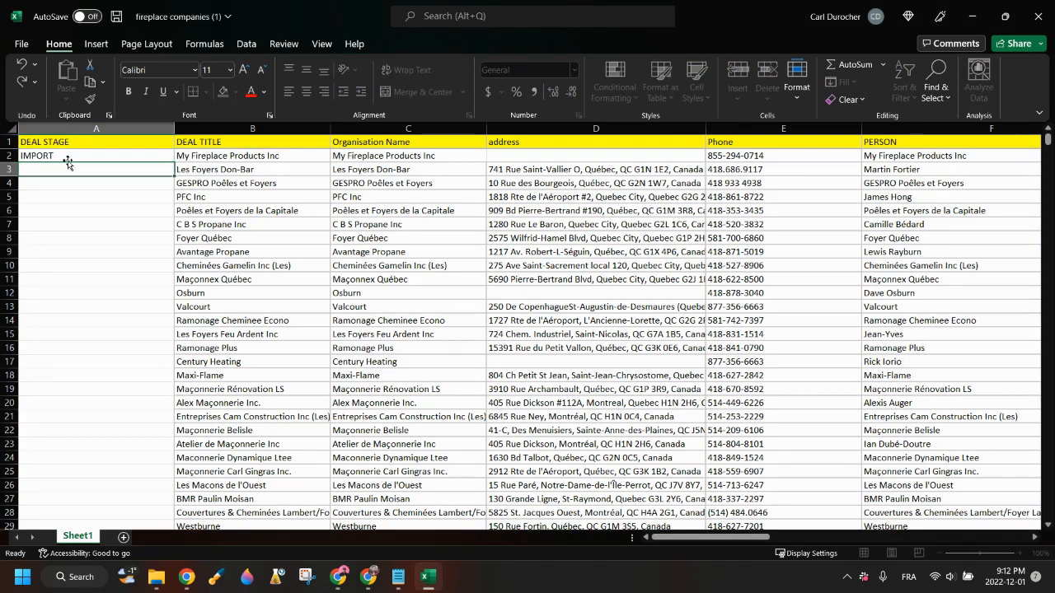
{"action": "key", "text": "Return"}
{"action": "double_click", "coordinate": [175, 161]}
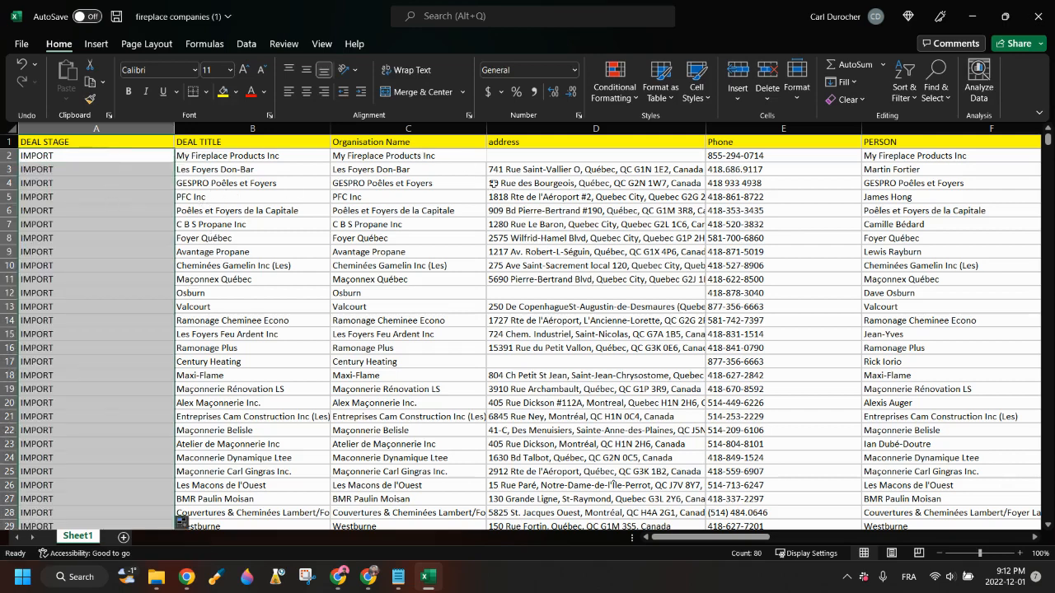
Review the prepared company list across all columns and down the rows, checking the phone, person and email entries.
{"action": "scroll", "coordinate": [561, 183], "scroll_direction": "right", "scroll_amount": 2}
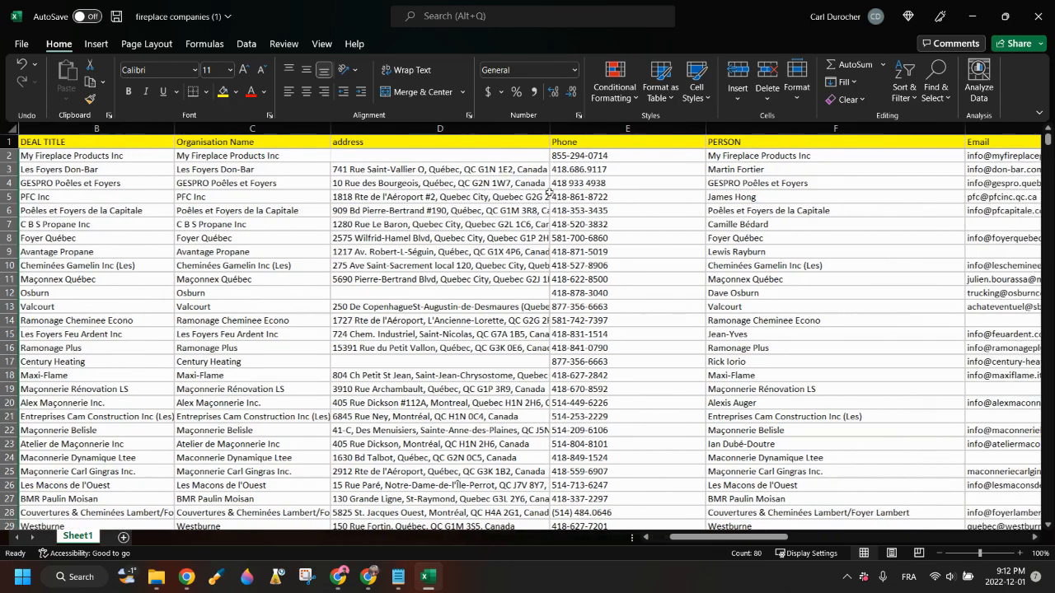
{"action": "scroll", "coordinate": [549, 192], "scroll_direction": "right", "scroll_amount": 1}
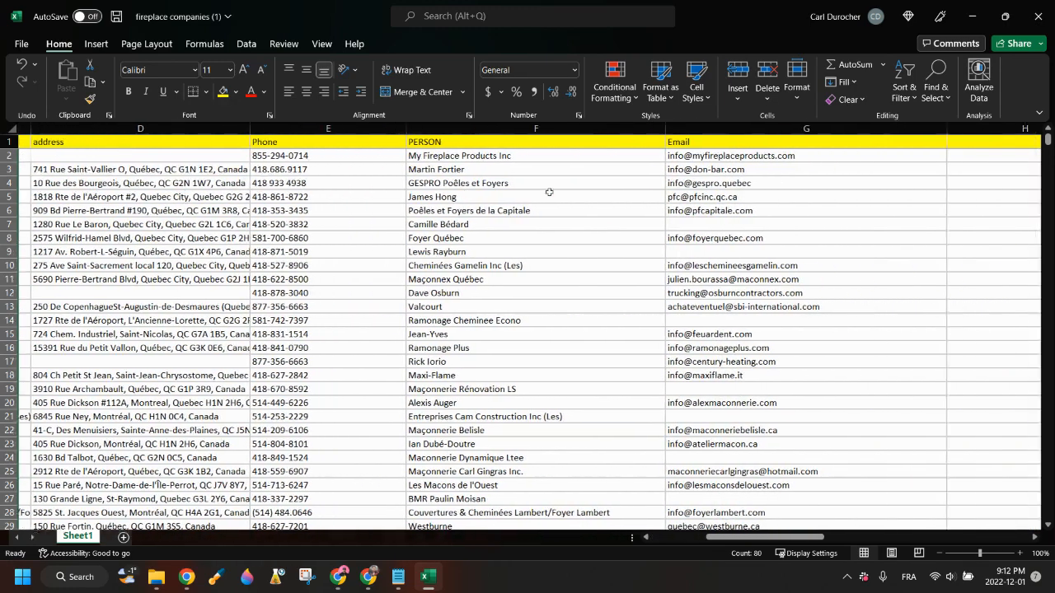
{"action": "scroll", "coordinate": [520, 196], "scroll_direction": "down", "scroll_amount": 10}
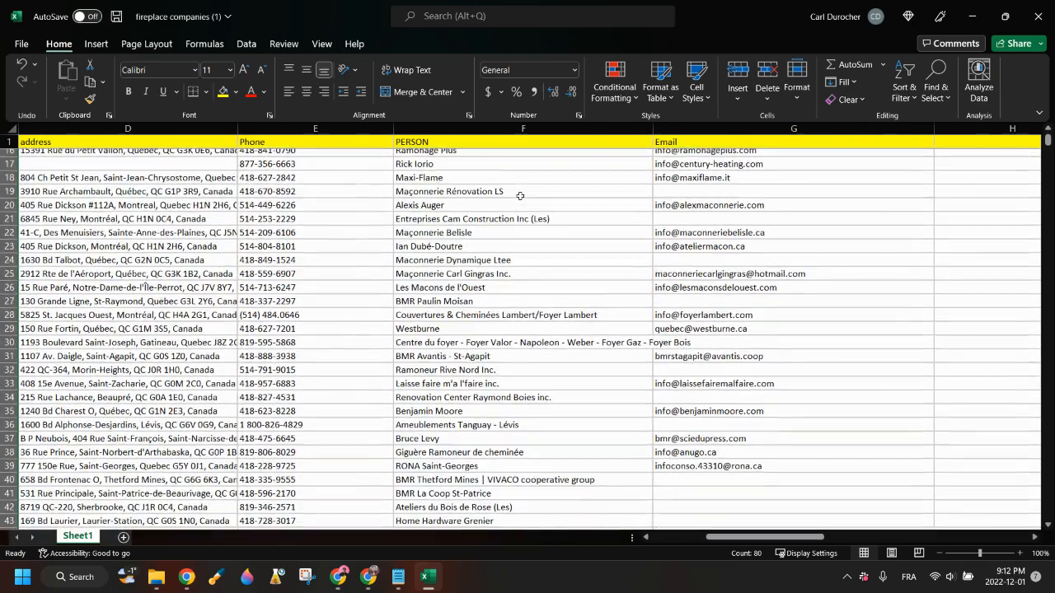
{"action": "scroll", "coordinate": [520, 197], "scroll_direction": "down", "scroll_amount": 13}
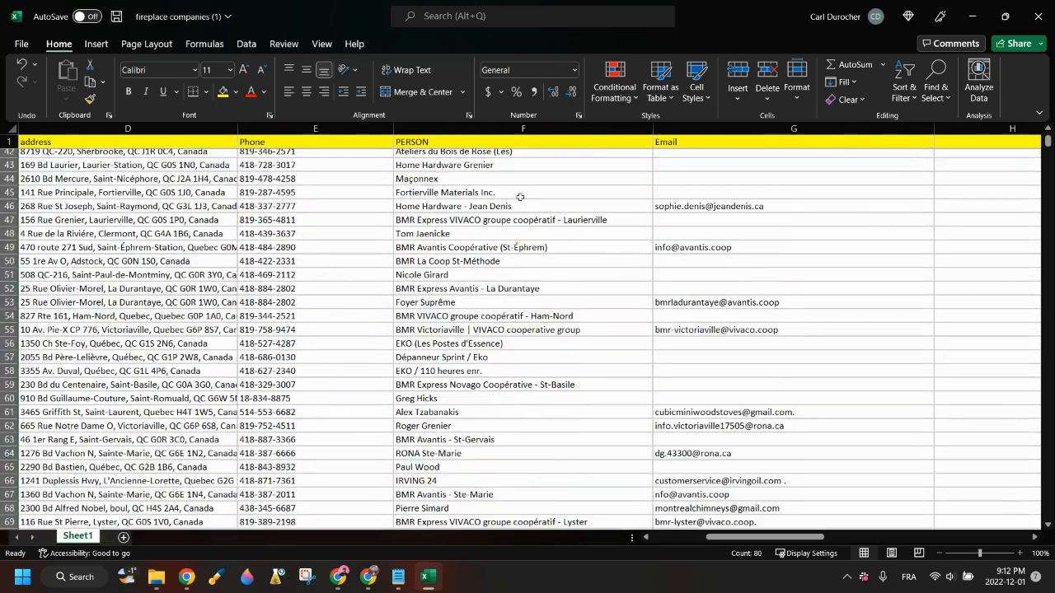
{"action": "scroll", "coordinate": [515, 205], "scroll_direction": "up", "scroll_amount": 20}
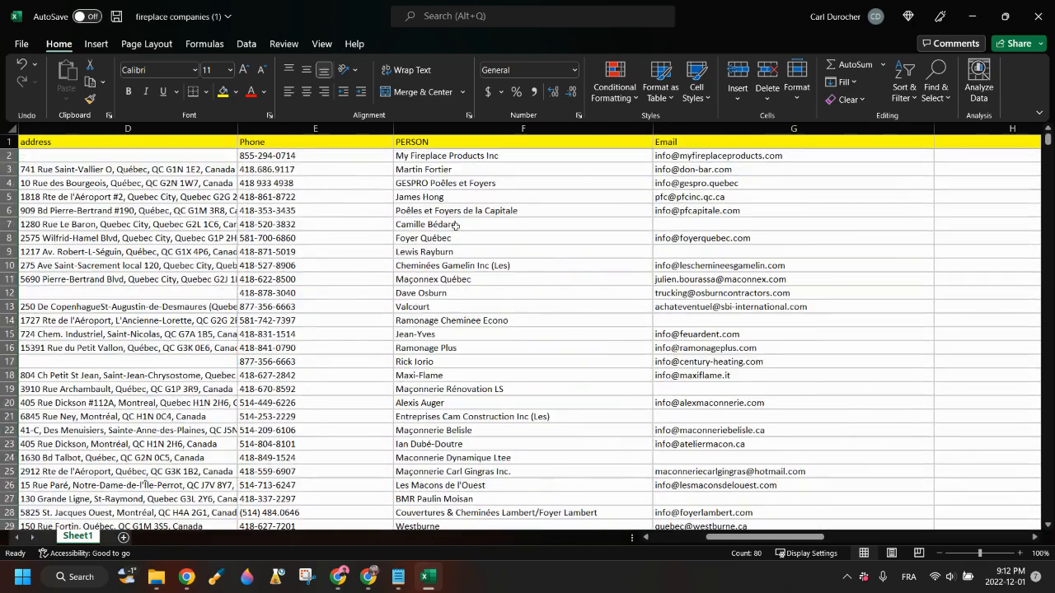
{"action": "scroll", "coordinate": [454, 225], "scroll_direction": "right", "scroll_amount": 1}
{"action": "scroll", "coordinate": [405, 221], "scroll_direction": "left", "scroll_amount": 4}
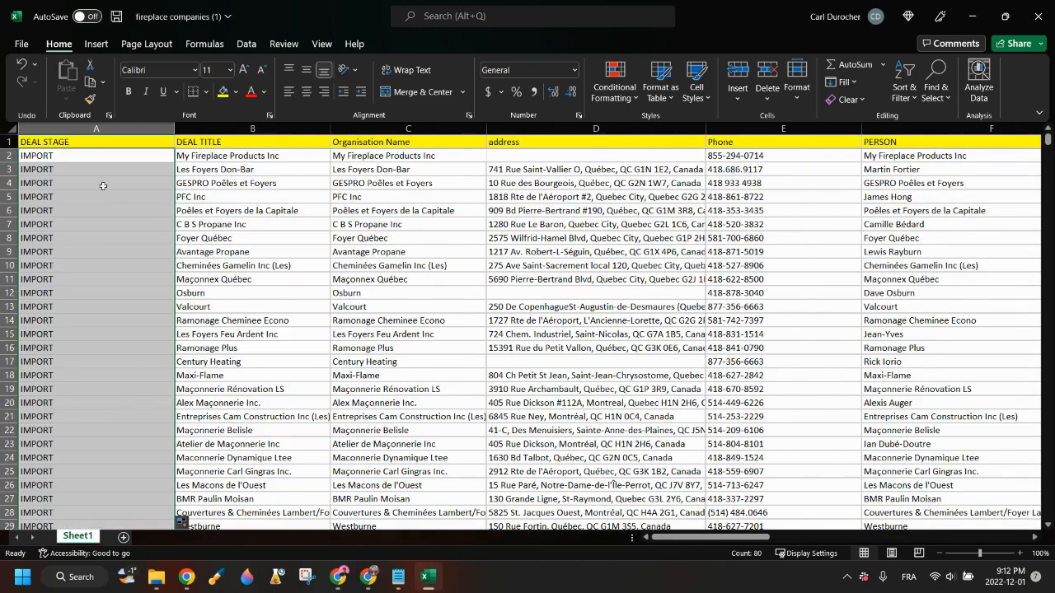
{"action": "left_click", "coordinate": [84, 160]}
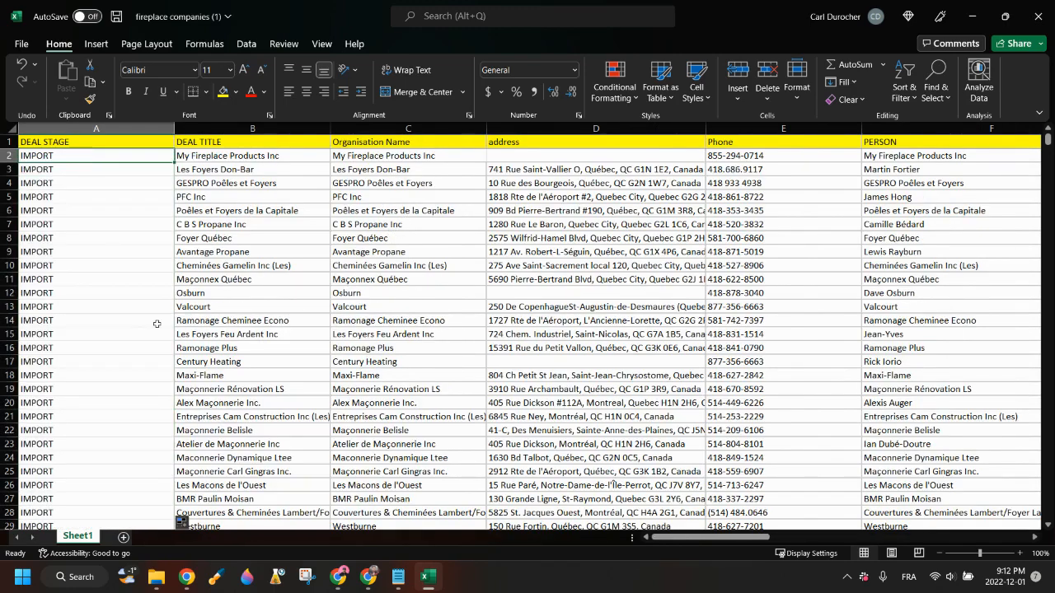
Save a copy of the workbook in Downloads as an Excel Workbook named fireplace companies DEMO.
{"action": "mouse_move", "coordinate": [365, 577]}
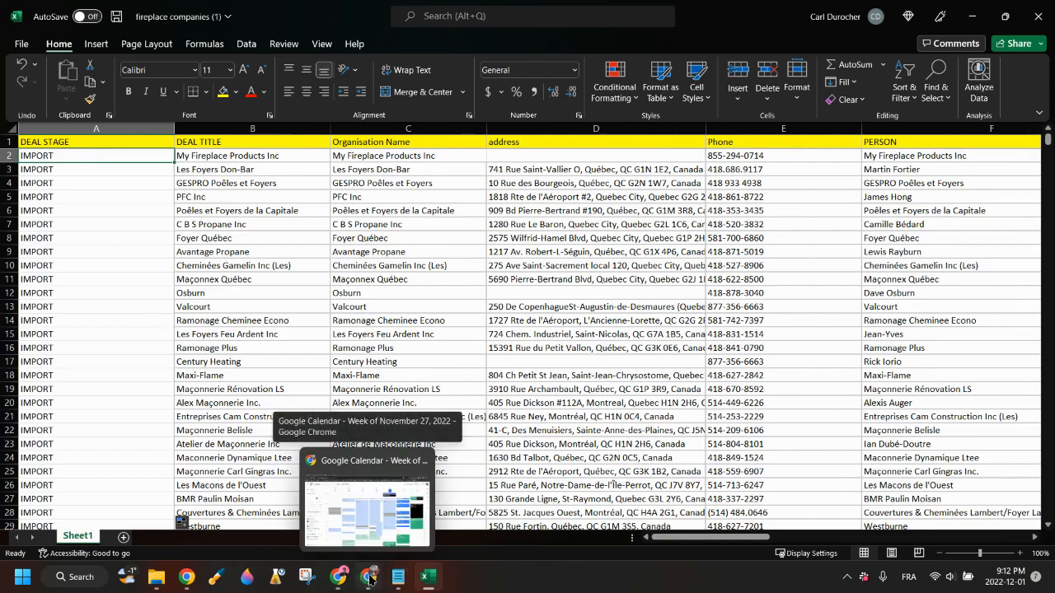
{"action": "left_click", "coordinate": [22, 45]}
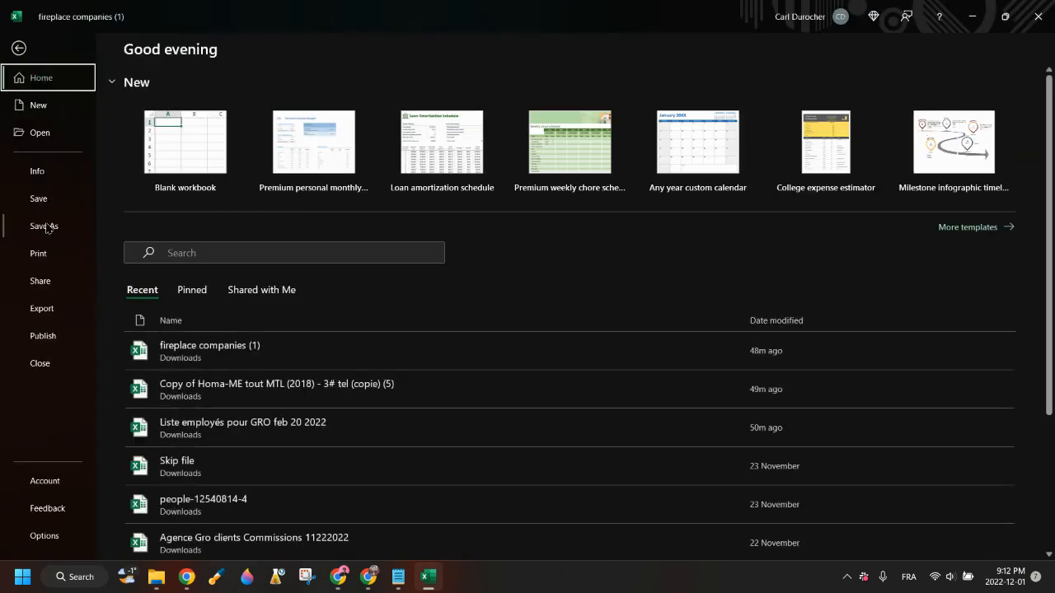
{"action": "left_click", "coordinate": [48, 226]}
{"action": "left_click", "coordinate": [467, 101]}
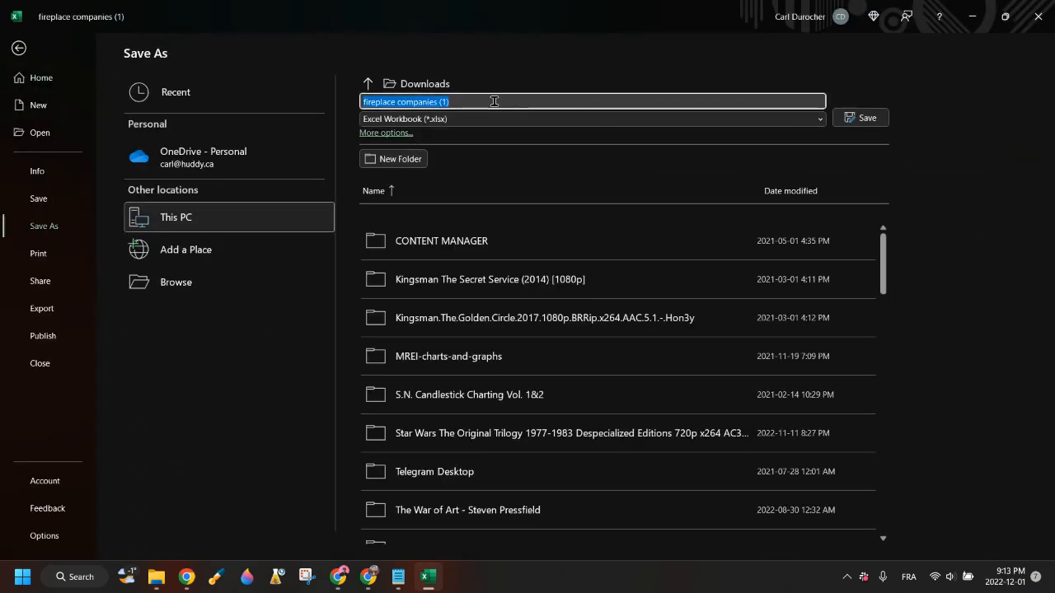
{"action": "left_click", "coordinate": [492, 100]}
{"action": "key", "text": "BackSpace"}
{"action": "key", "text": "BackSpace"}
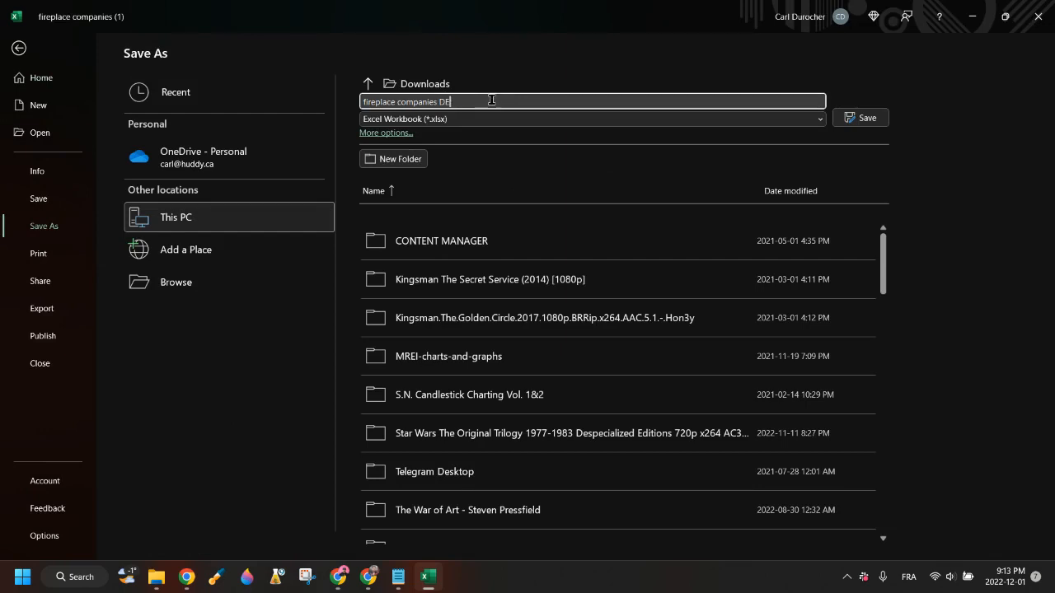
{"action": "left_click", "coordinate": [857, 117]}
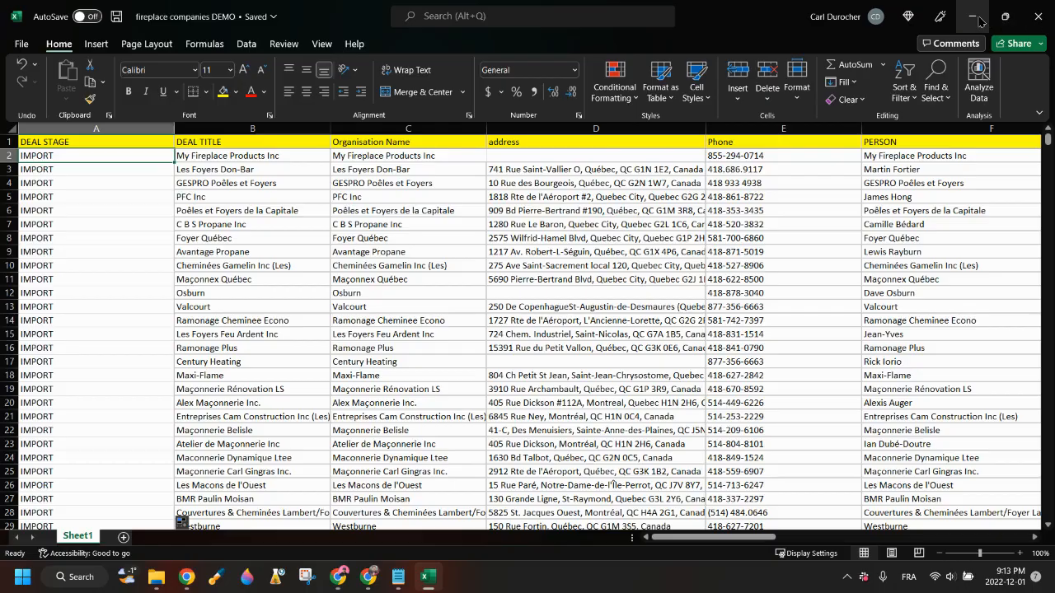
Close the workbook and go to the Import data page in Pipedrive.
{"action": "left_click", "coordinate": [1037, 21]}
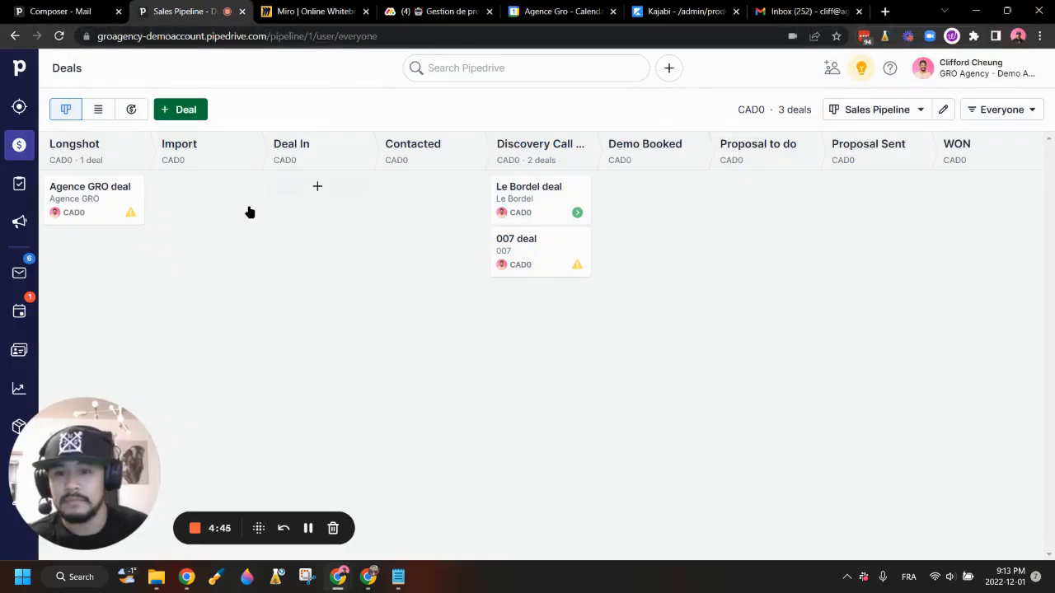
{"action": "left_click_drag", "start_coordinate": [107, 475], "coordinate": [798, 475]}
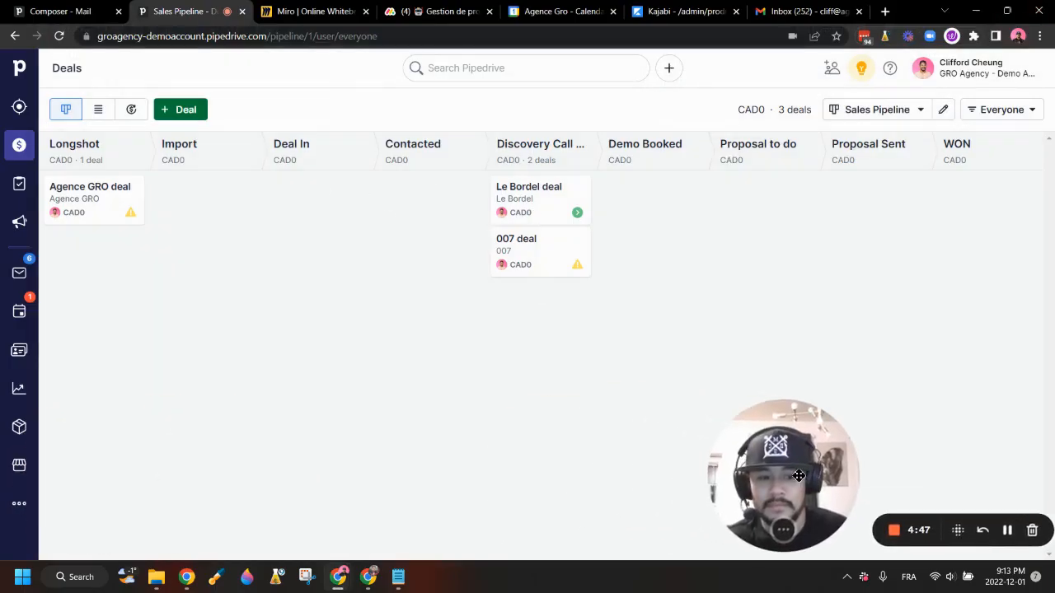
{"action": "left_click", "coordinate": [15, 509]}
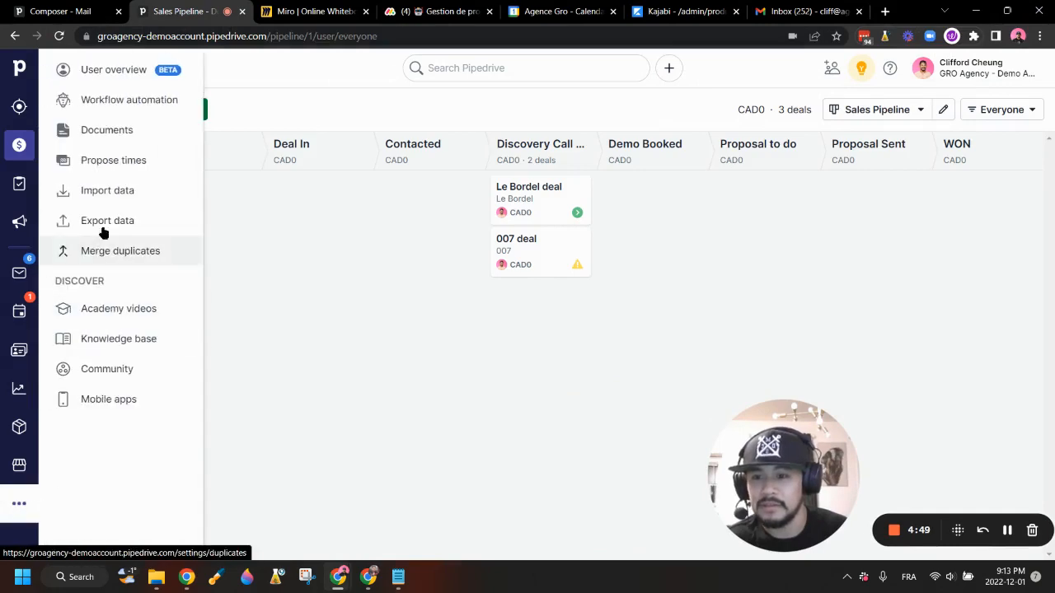
{"action": "left_click", "coordinate": [106, 192]}
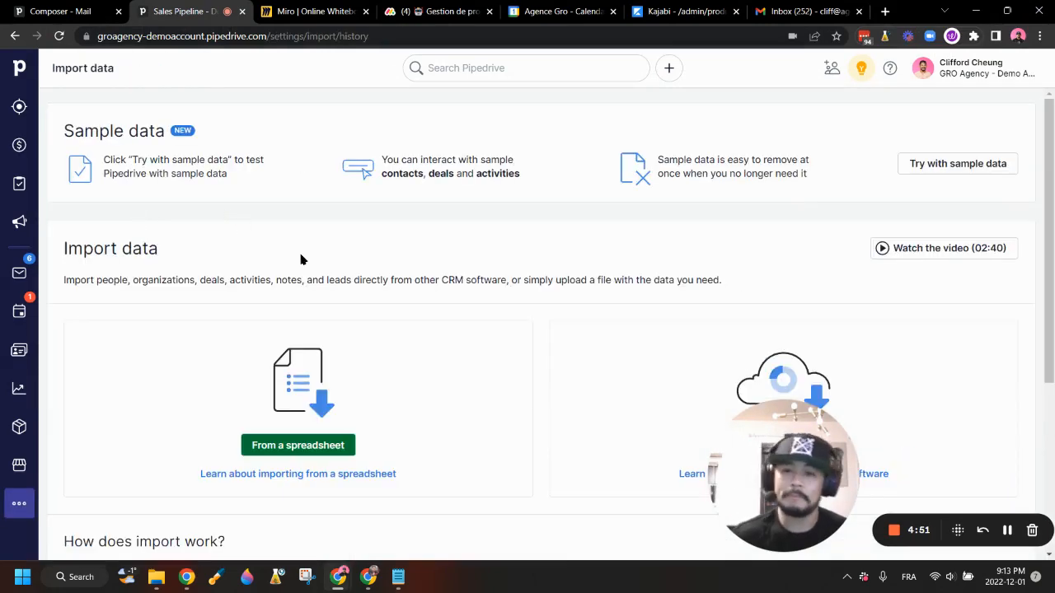
{"action": "scroll", "coordinate": [671, 291], "scroll_direction": "down", "scroll_amount": 3}
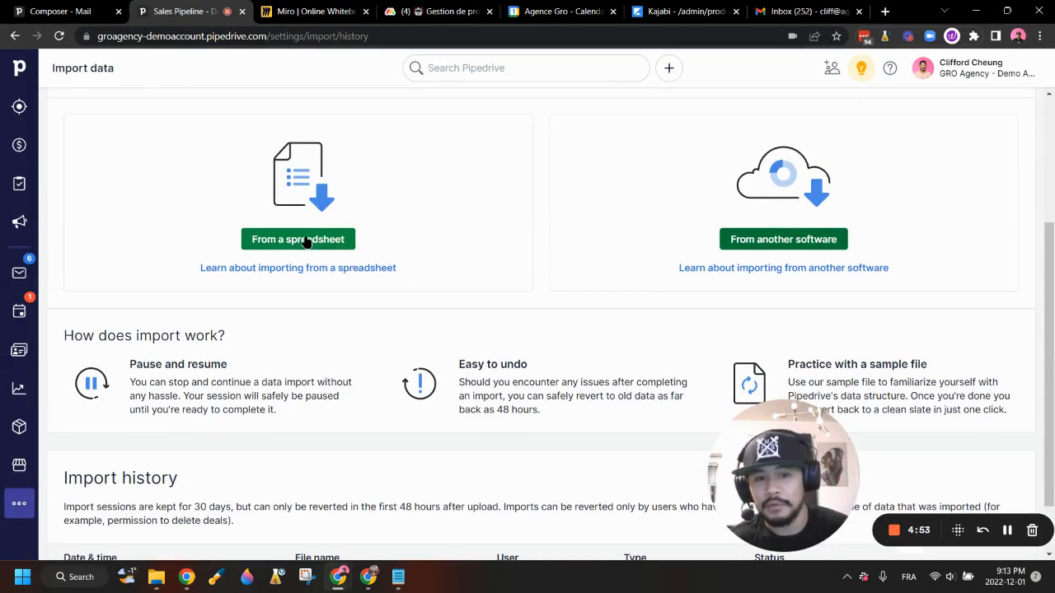
Look through the CRM programs offered for importing from another software, and return to the main Import data page.
{"action": "left_click", "coordinate": [787, 240]}
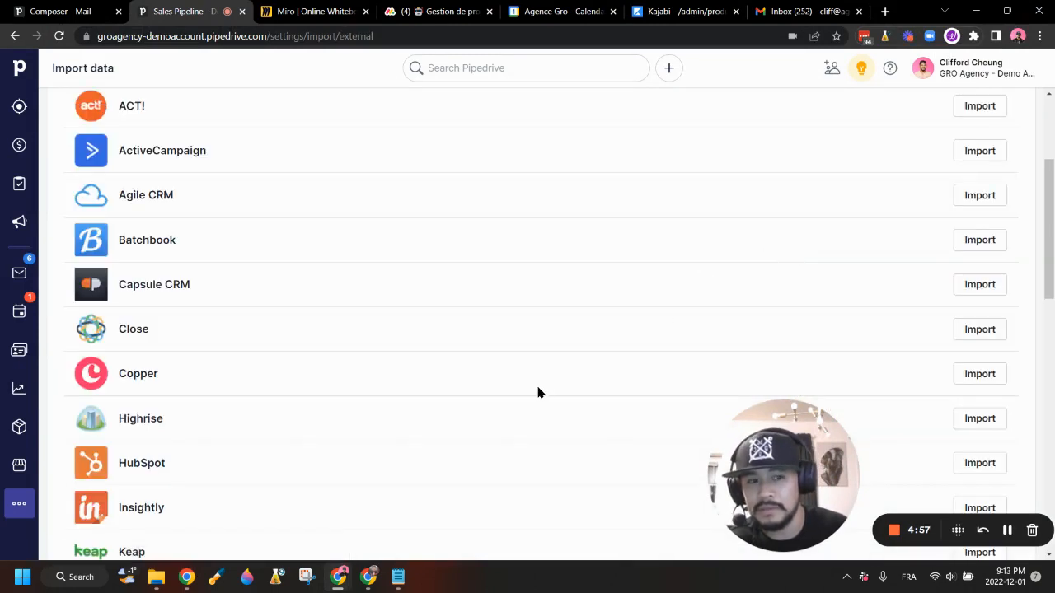
{"action": "scroll", "coordinate": [537, 392], "scroll_direction": "down", "scroll_amount": 7}
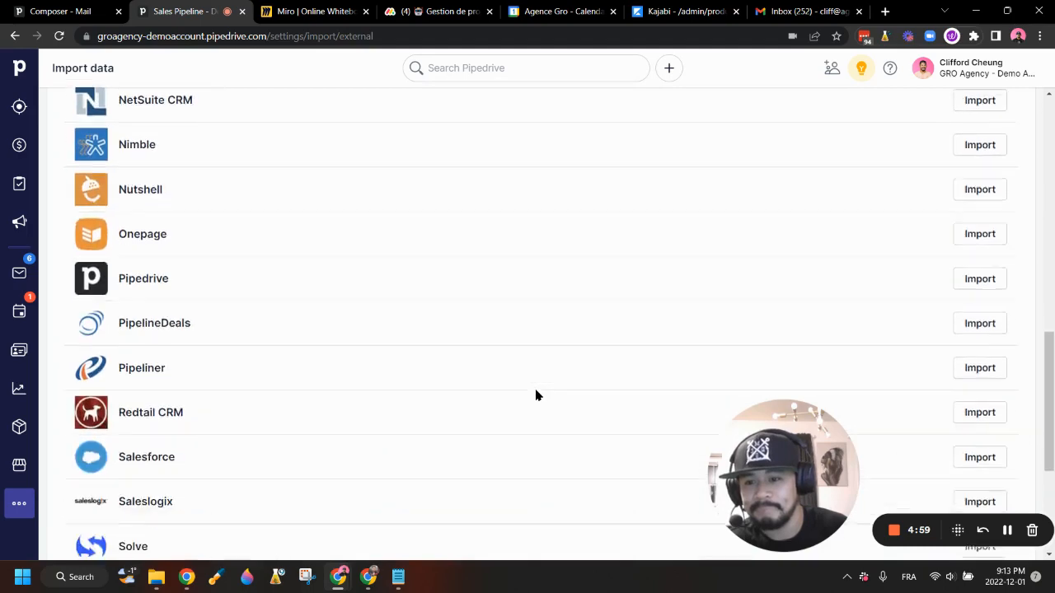
{"action": "scroll", "coordinate": [536, 395], "scroll_direction": "down", "scroll_amount": 1}
{"action": "scroll", "coordinate": [534, 396], "scroll_direction": "up", "scroll_amount": 8}
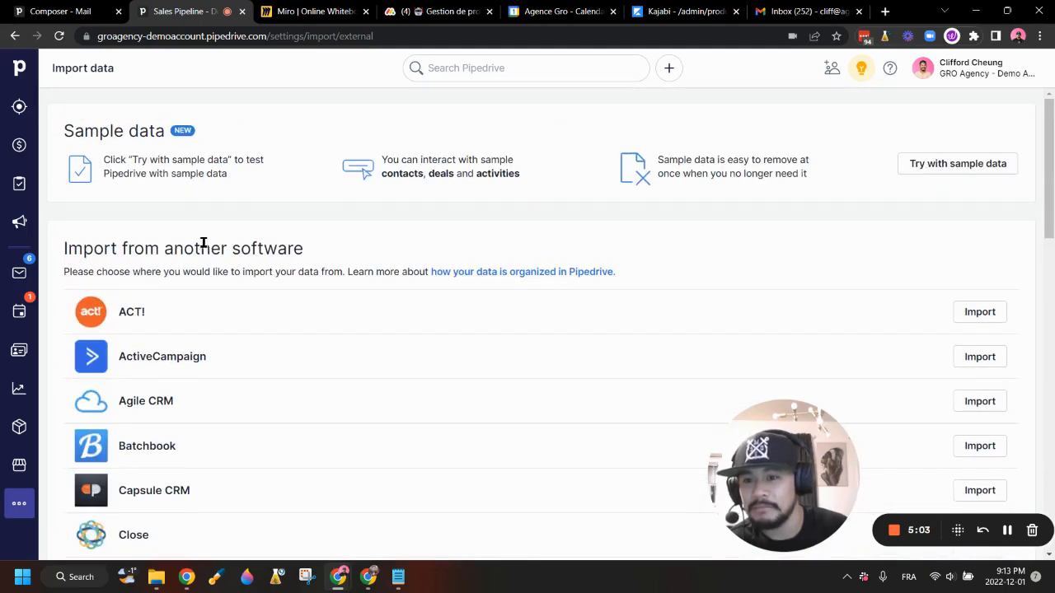
{"action": "left_click", "coordinate": [20, 504]}
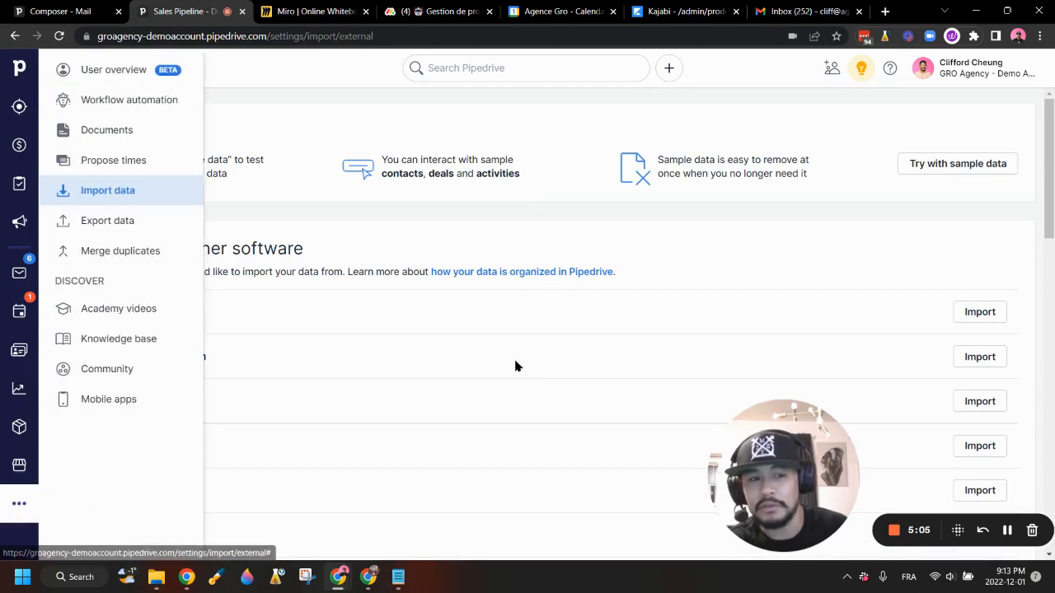
{"action": "left_click", "coordinate": [111, 193]}
Start an import from a spreadsheet and upload the file fireplace companies DEMO from the Downloads folder.
{"action": "scroll", "coordinate": [530, 302], "scroll_direction": "down", "scroll_amount": 3}
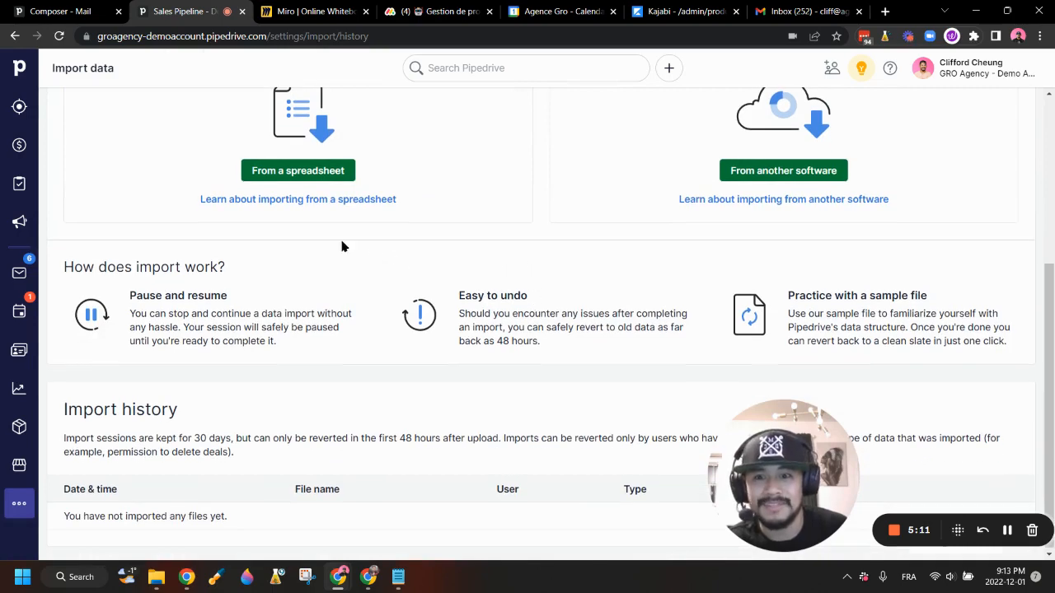
{"action": "scroll", "coordinate": [276, 398], "scroll_direction": "up", "scroll_amount": 2}
{"action": "left_click", "coordinate": [300, 311]}
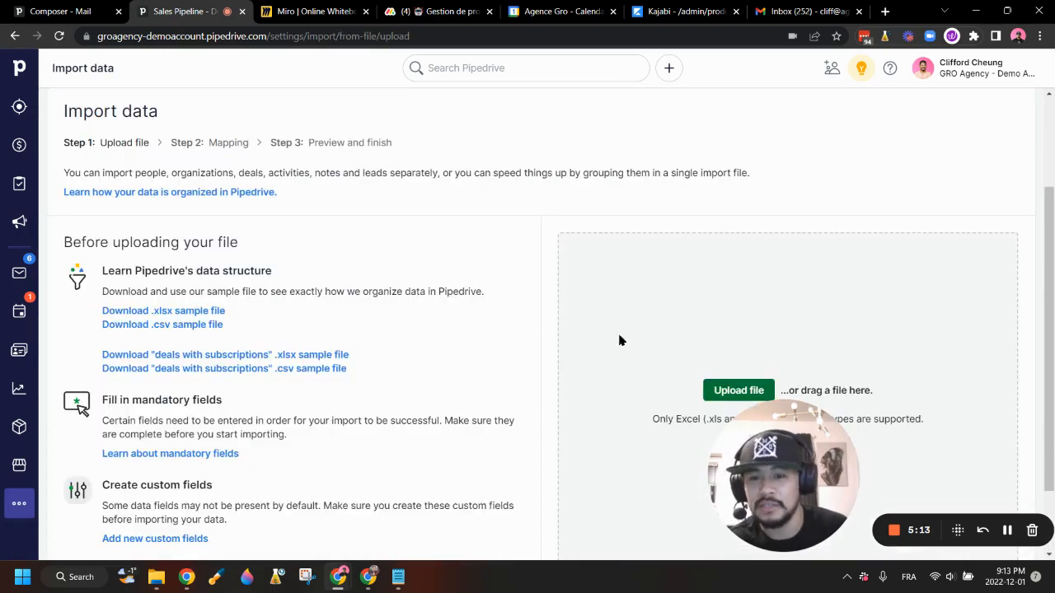
{"action": "left_click_drag", "start_coordinate": [773, 448], "coordinate": [78, 449]}
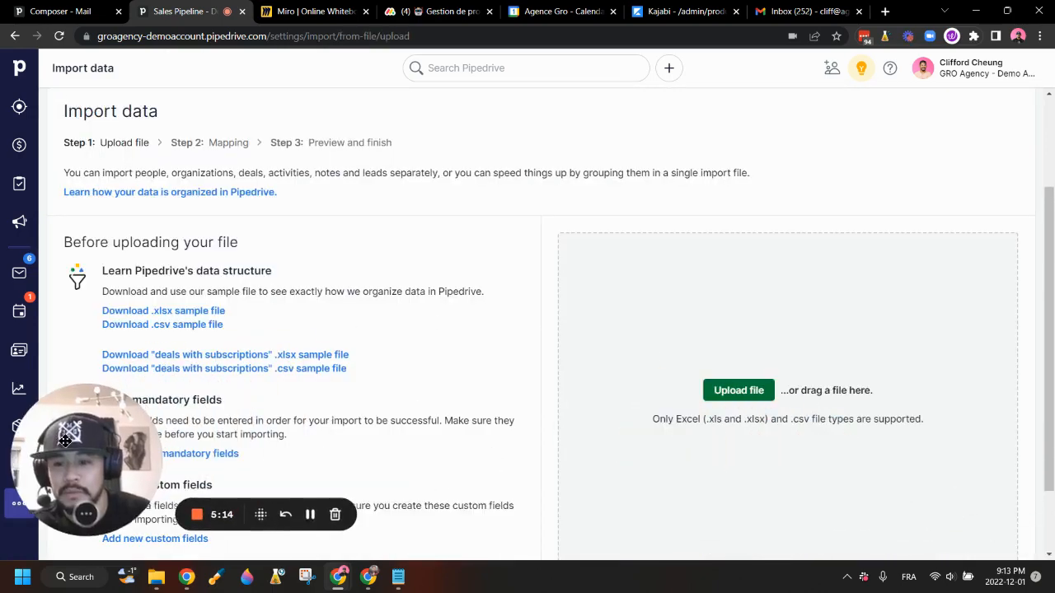
{"action": "left_click", "coordinate": [736, 391]}
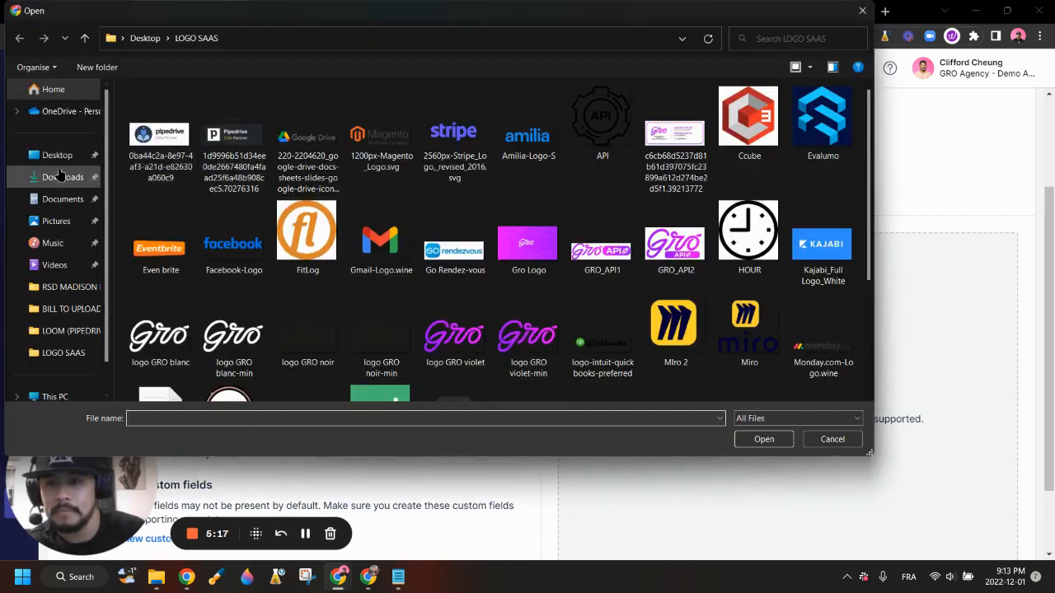
{"action": "left_click", "coordinate": [59, 178]}
{"action": "left_click", "coordinate": [154, 157]}
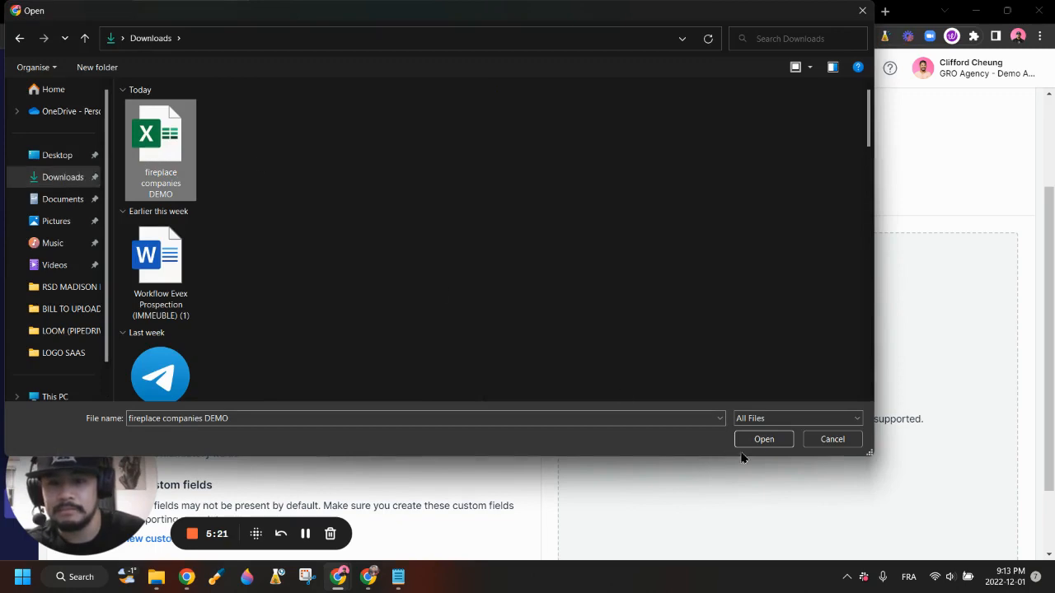
{"action": "left_click", "coordinate": [763, 441]}
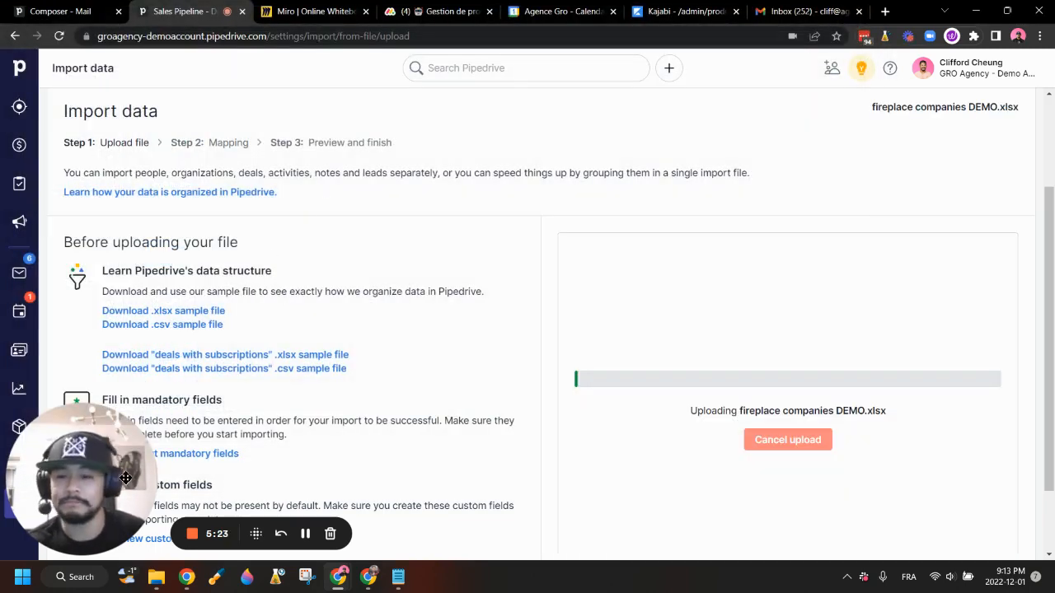
{"action": "left_click_drag", "start_coordinate": [96, 477], "coordinate": [85, 552]}
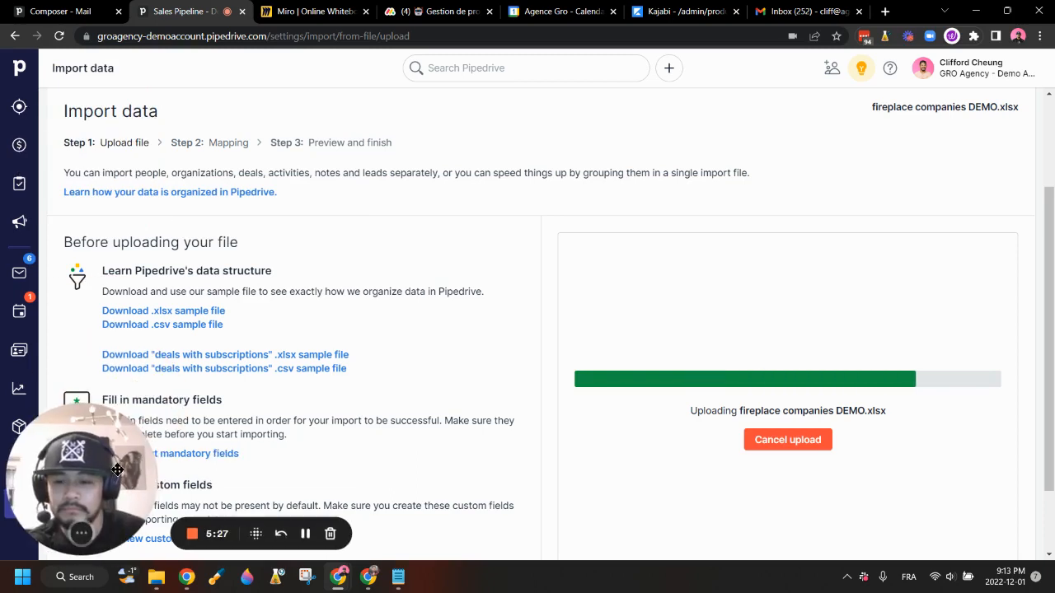
{"action": "left_click_drag", "start_coordinate": [109, 414], "coordinate": [789, 68]}
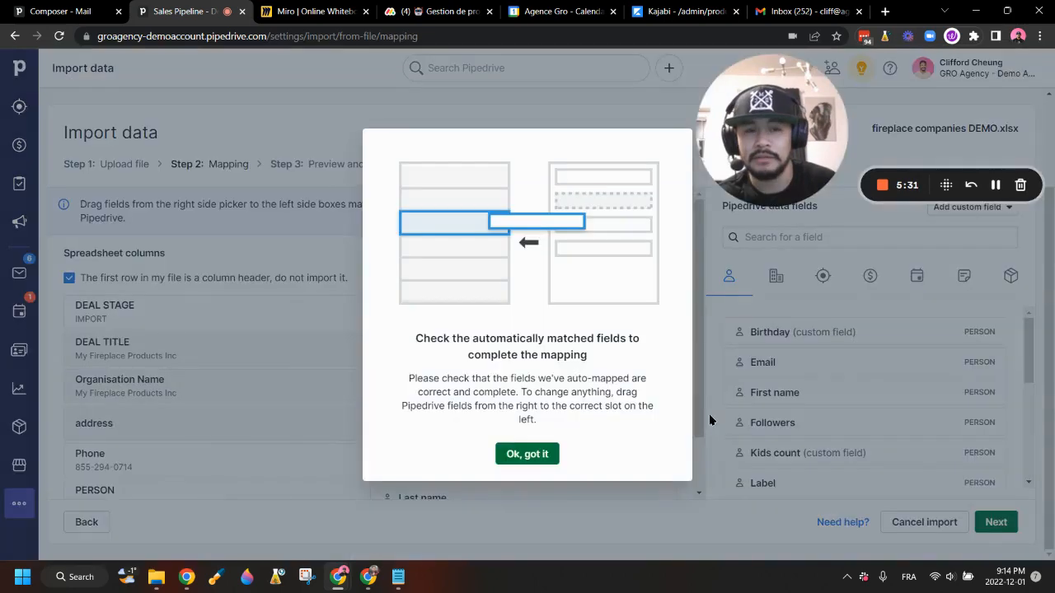
Dismiss the mapping introduction, match the DEAL STAGE value IMPORT to the Import pipeline stage, and save the match.
{"action": "left_click", "coordinate": [552, 456]}
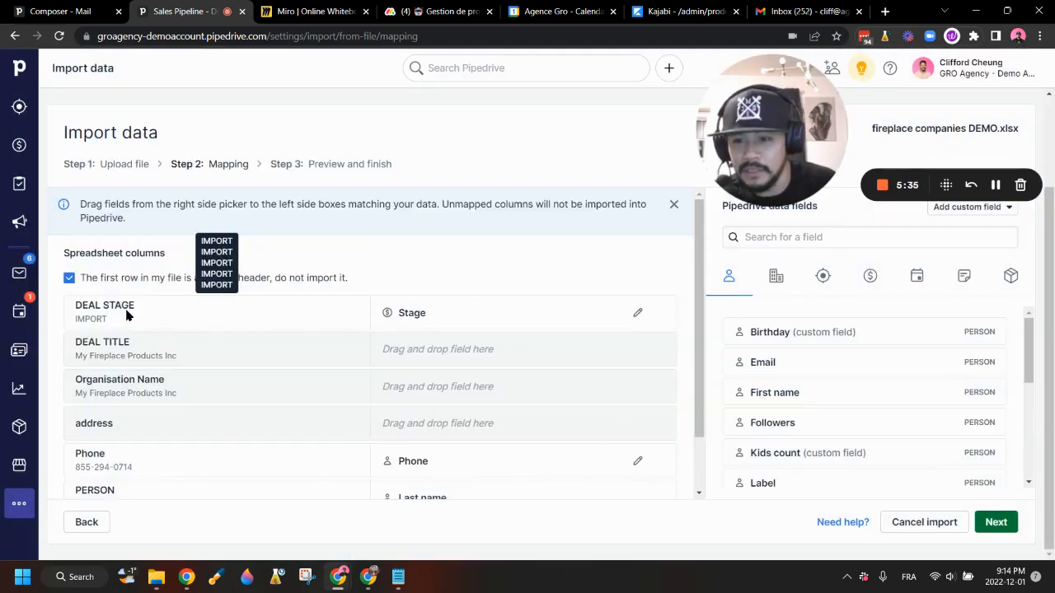
{"action": "left_click", "coordinate": [640, 314]}
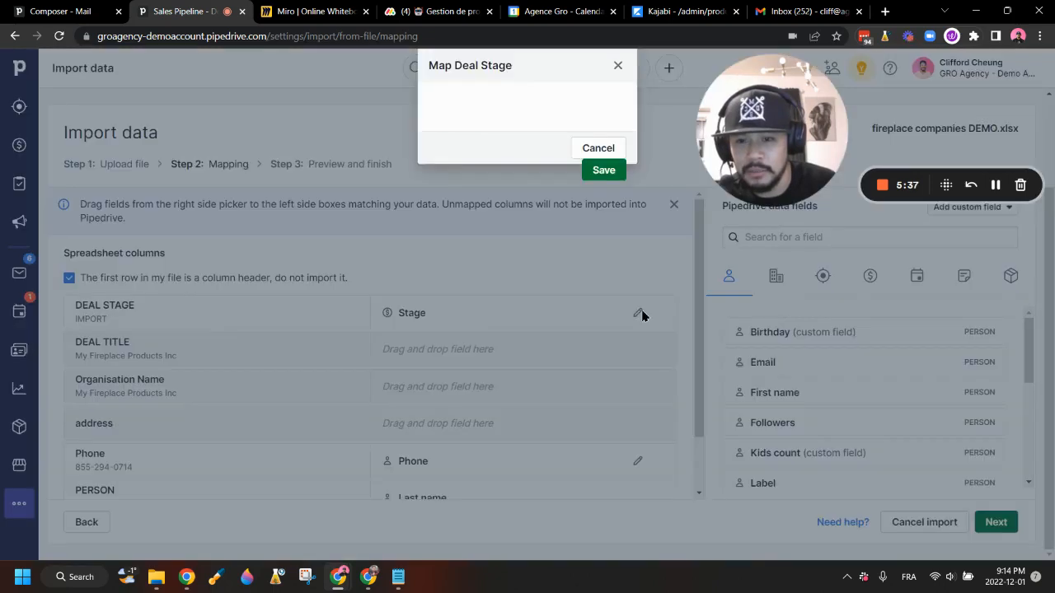
{"action": "mouse_move", "coordinate": [401, 204]}
{"action": "left_mouse_down"}
{"action": "mouse_move", "coordinate": [476, 272]}
{"action": "mouse_move", "coordinate": [592, 316]}
{"action": "mouse_move", "coordinate": [593, 236]}
{"action": "mouse_move", "coordinate": [601, 407]}
{"action": "mouse_move", "coordinate": [607, 264]}
{"action": "mouse_move", "coordinate": [592, 304]}
{"action": "left_mouse_up"}
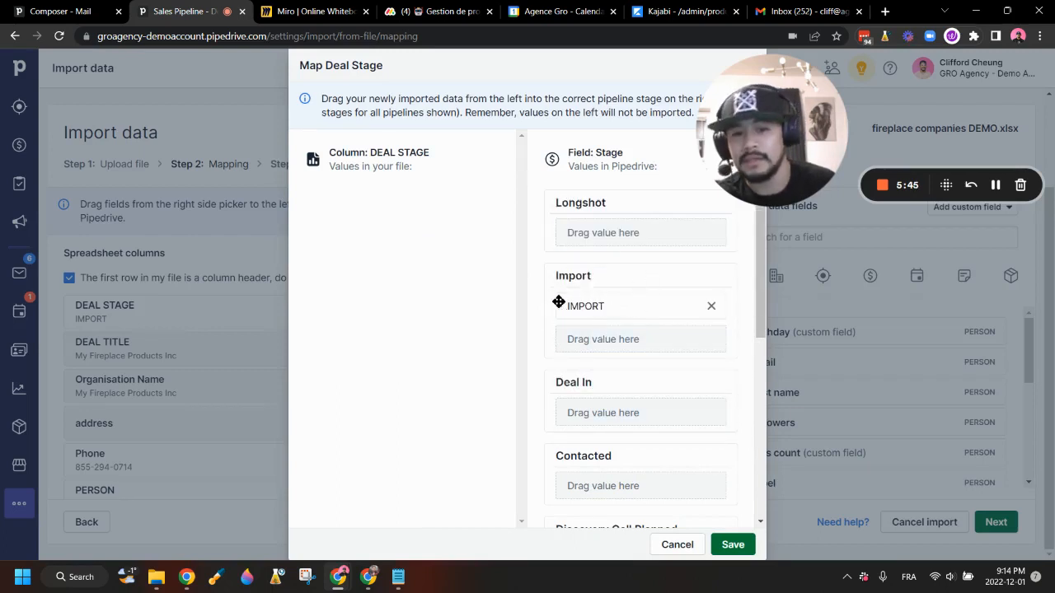
{"action": "left_click_drag", "start_coordinate": [604, 279], "coordinate": [540, 280]}
{"action": "left_click", "coordinate": [428, 313]}
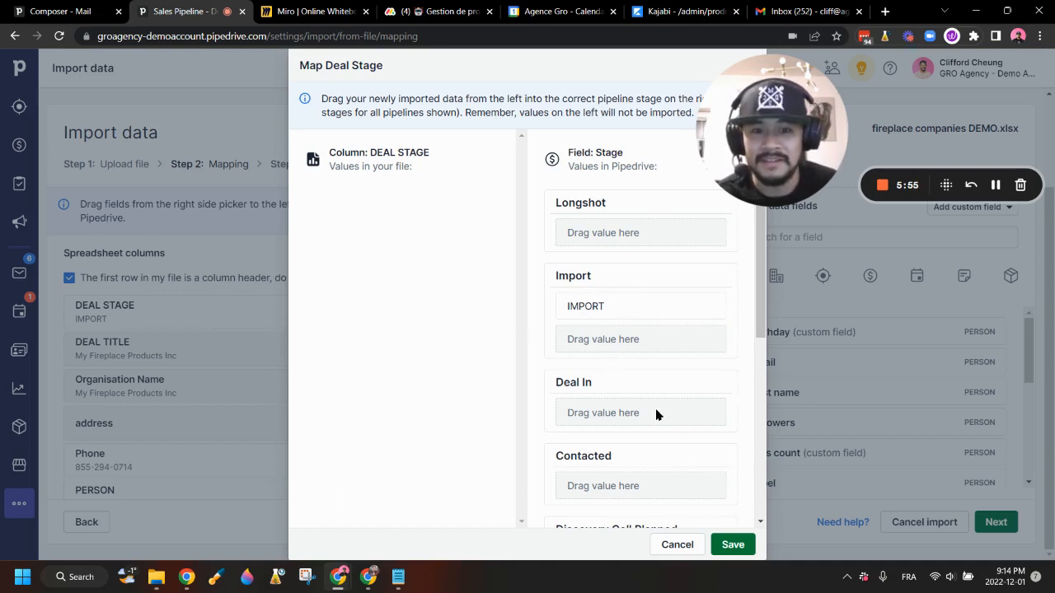
{"action": "left_click", "coordinate": [733, 545]}
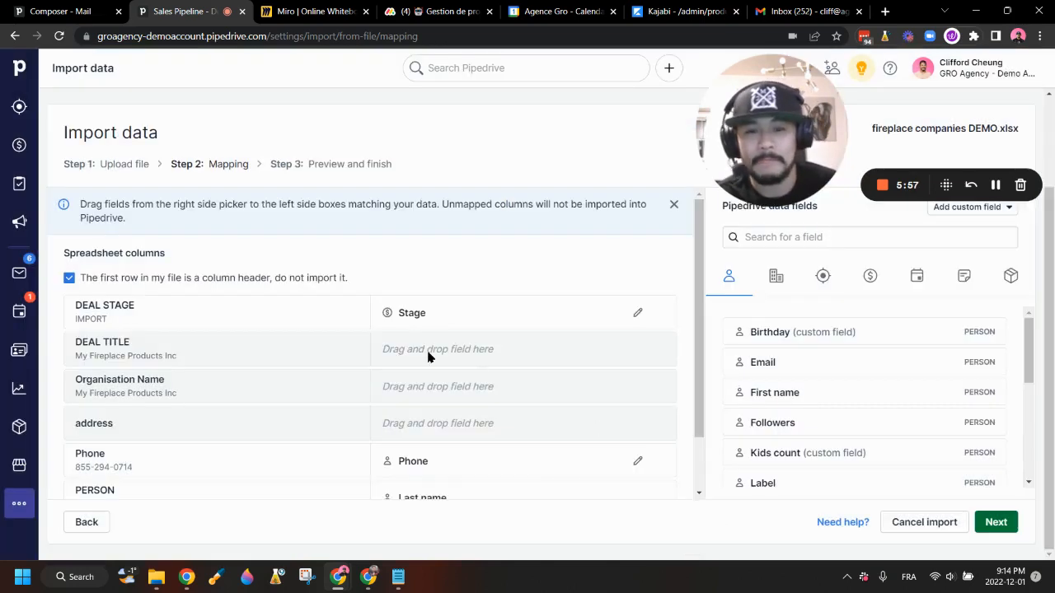
Map the DEAL TITLE spreadsheet column to the deal field Title.
{"action": "scroll", "coordinate": [455, 261], "scroll_direction": "down", "scroll_amount": 1}
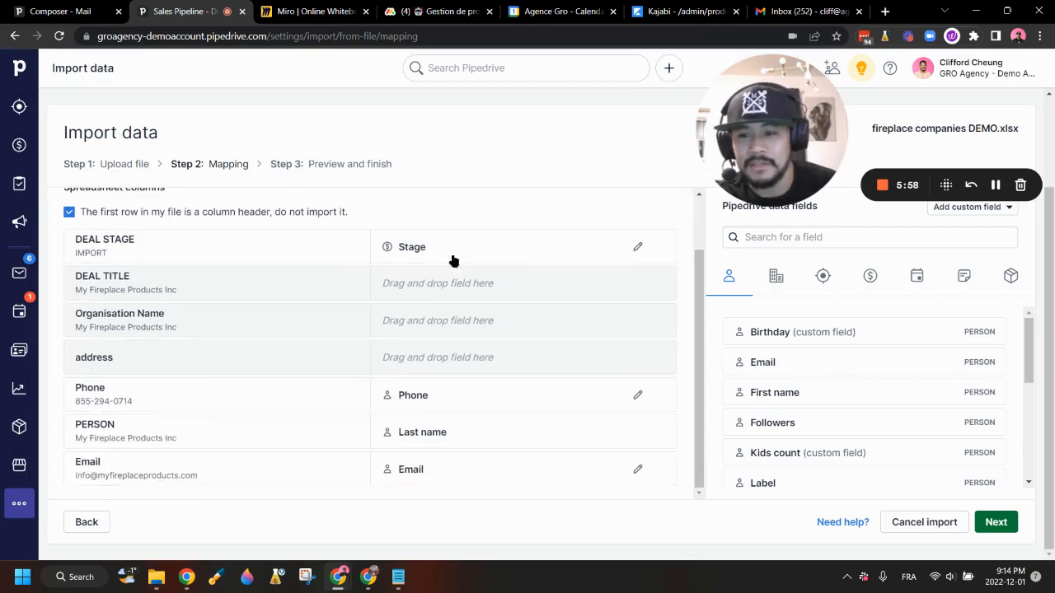
{"action": "left_click", "coordinate": [869, 278]}
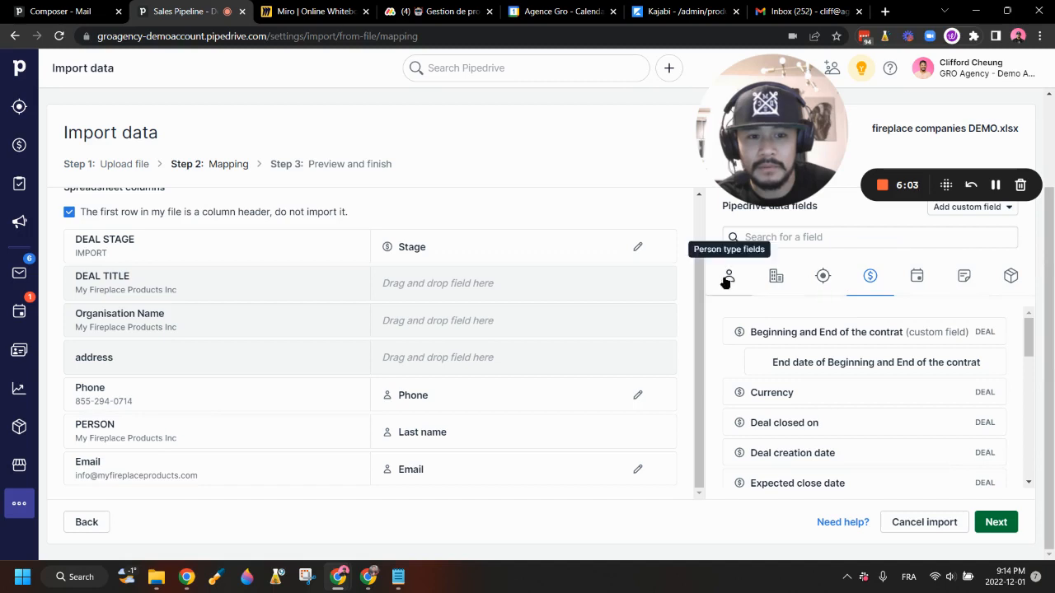
{"action": "scroll", "coordinate": [858, 421], "scroll_direction": "down", "scroll_amount": 5}
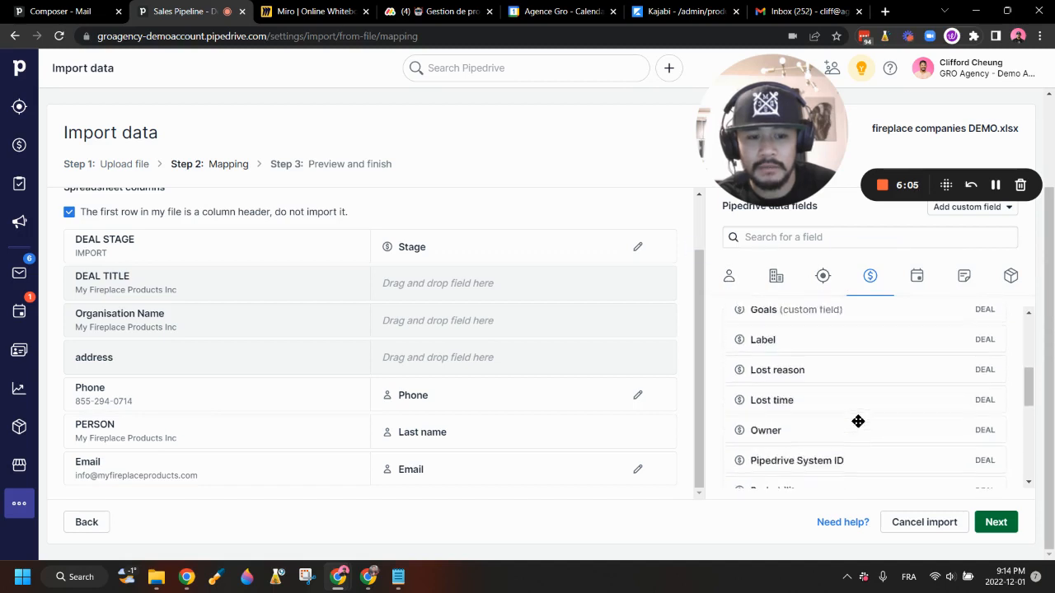
{"action": "scroll", "coordinate": [858, 421], "scroll_direction": "down", "scroll_amount": 8}
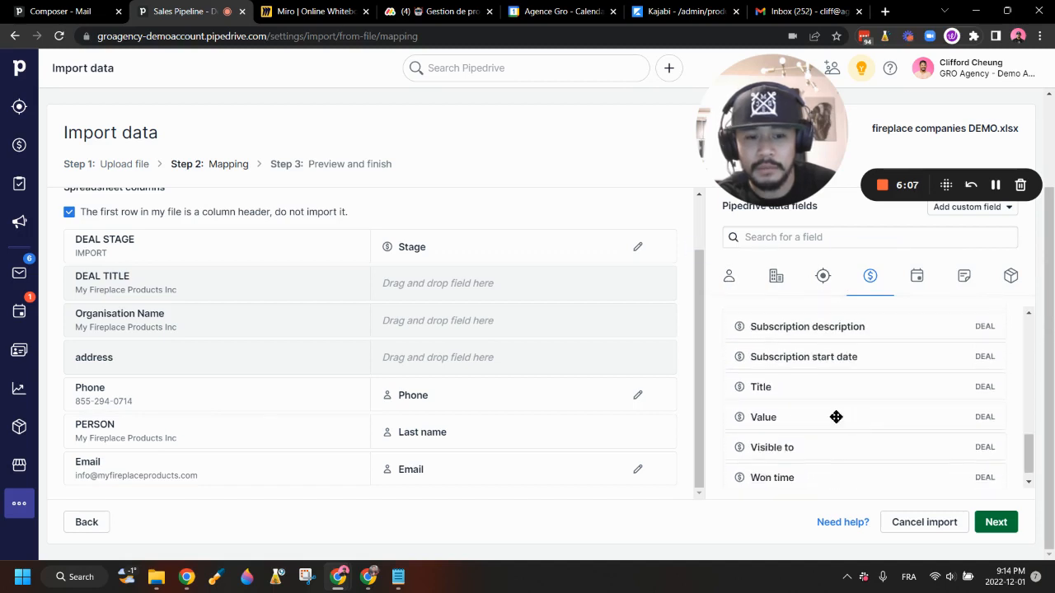
{"action": "left_click_drag", "start_coordinate": [779, 392], "coordinate": [433, 290]}
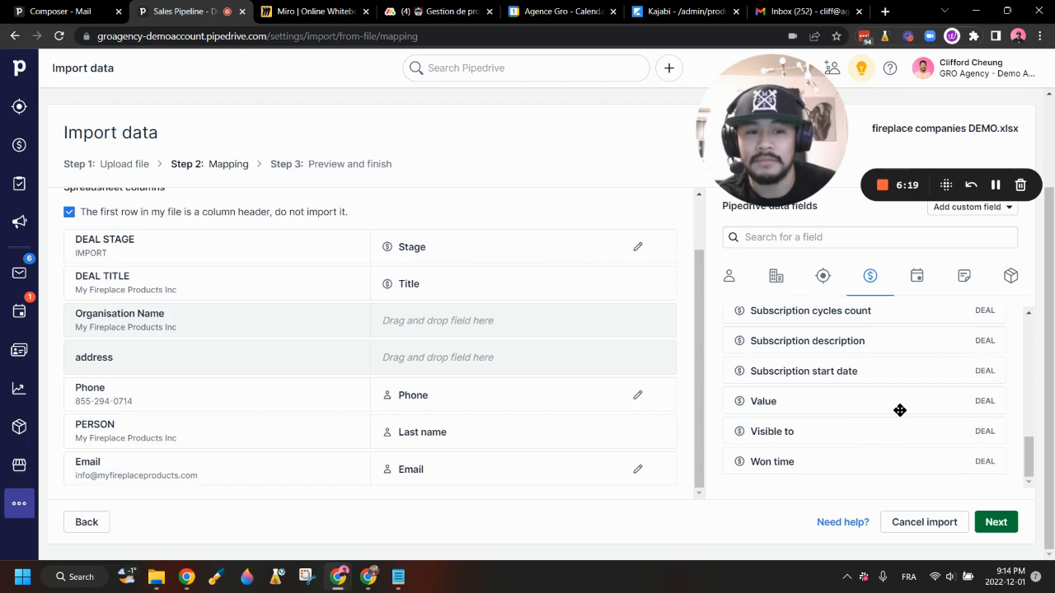
Map the Organisation Name spreadsheet column to the organization field Name.
{"action": "scroll", "coordinate": [899, 409], "scroll_direction": "up", "scroll_amount": 10}
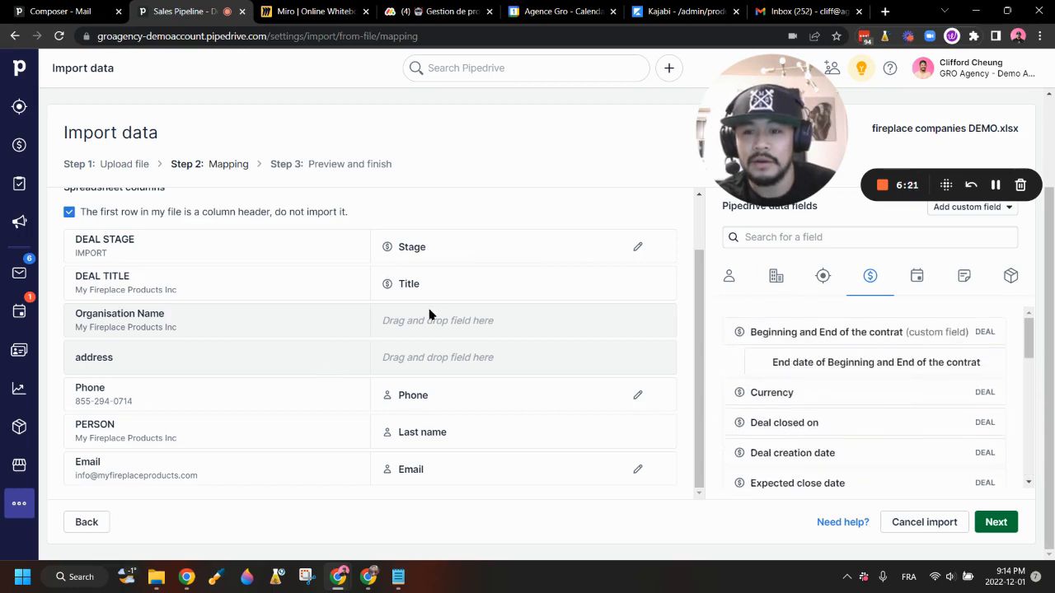
{"action": "scroll", "coordinate": [782, 330], "scroll_direction": "up", "scroll_amount": 3}
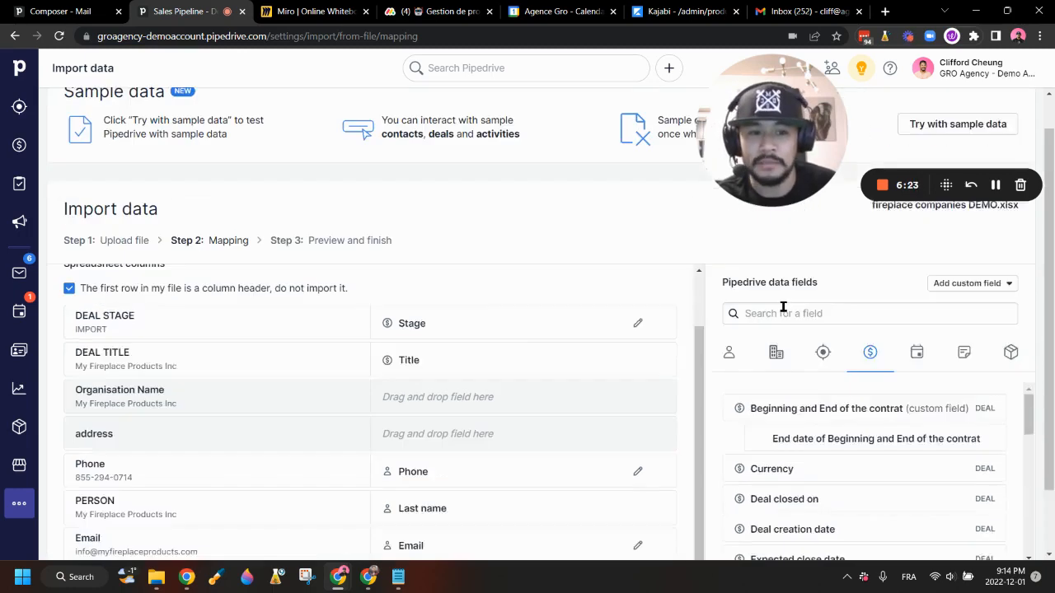
{"action": "left_click", "coordinate": [775, 392]}
{"action": "scroll", "coordinate": [518, 316], "scroll_direction": "down", "scroll_amount": 2}
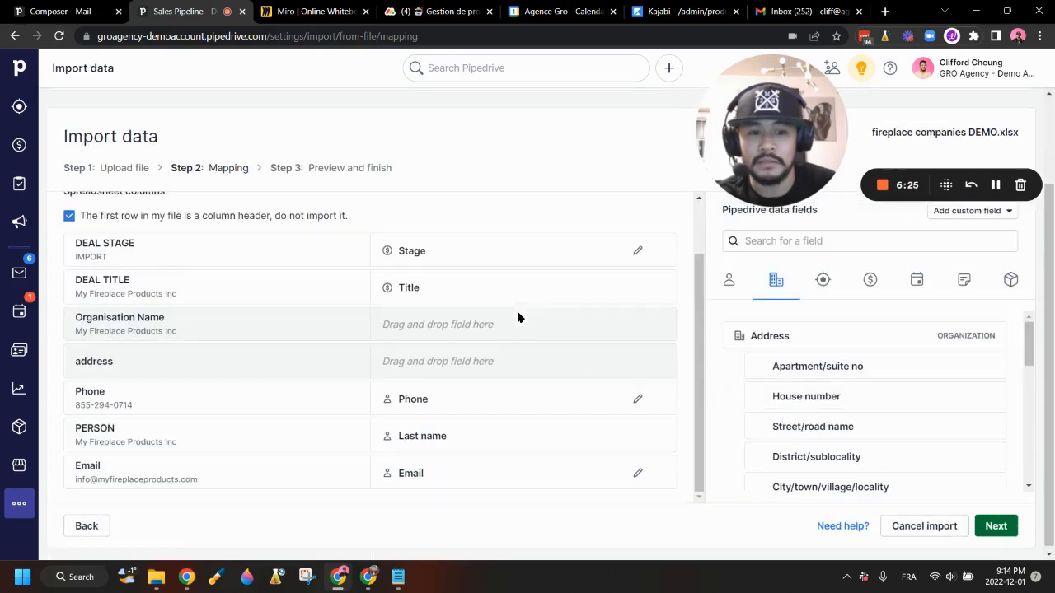
{"action": "scroll", "coordinate": [857, 394], "scroll_direction": "down", "scroll_amount": 5}
{"action": "scroll", "coordinate": [861, 397], "scroll_direction": "down", "scroll_amount": 1}
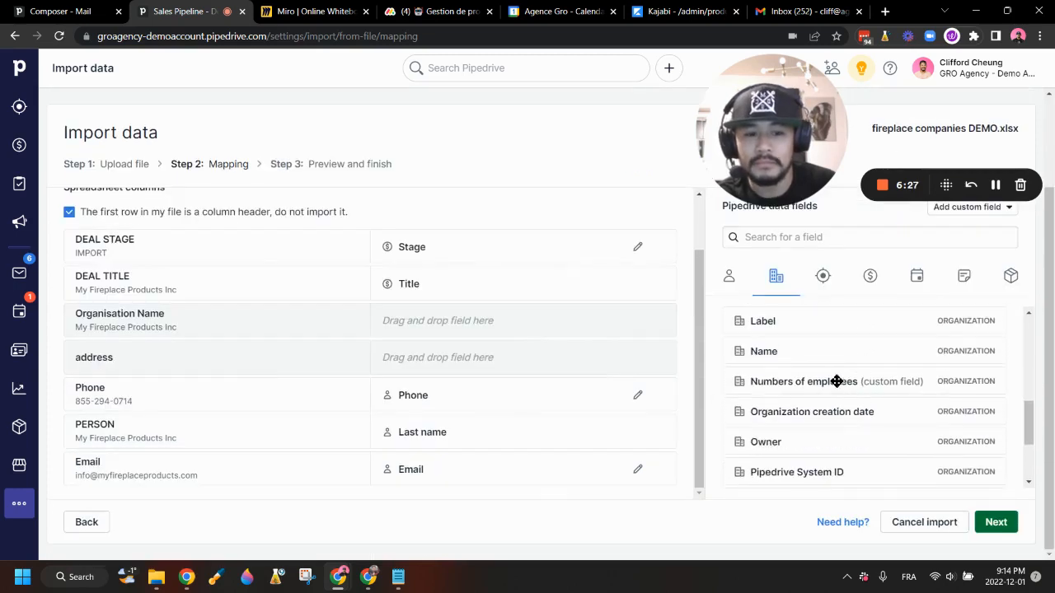
{"action": "left_click_drag", "start_coordinate": [786, 352], "coordinate": [464, 322]}
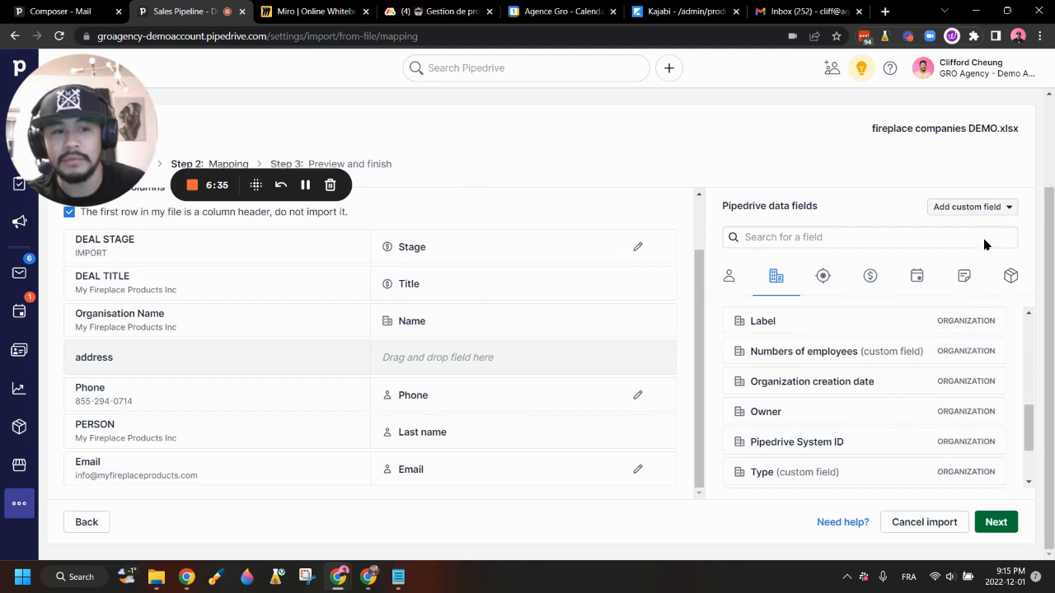
Map the address spreadsheet column to the organization field Address.
{"action": "left_click_drag", "start_coordinate": [90, 115], "coordinate": [766, 100]}
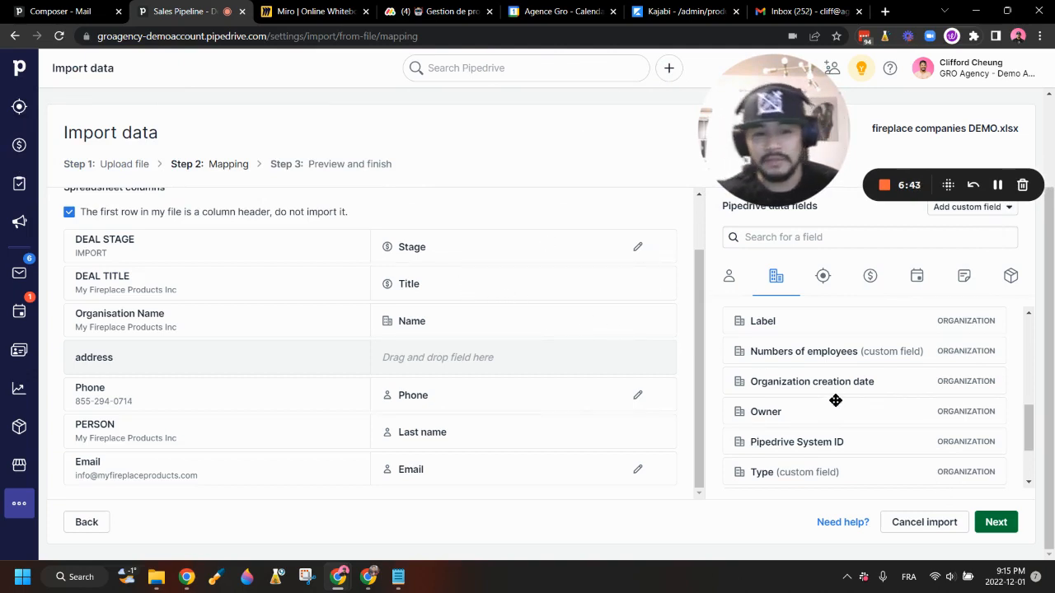
{"action": "scroll", "coordinate": [838, 402], "scroll_direction": "down", "scroll_amount": 2}
{"action": "scroll", "coordinate": [833, 412], "scroll_direction": "up", "scroll_amount": 5}
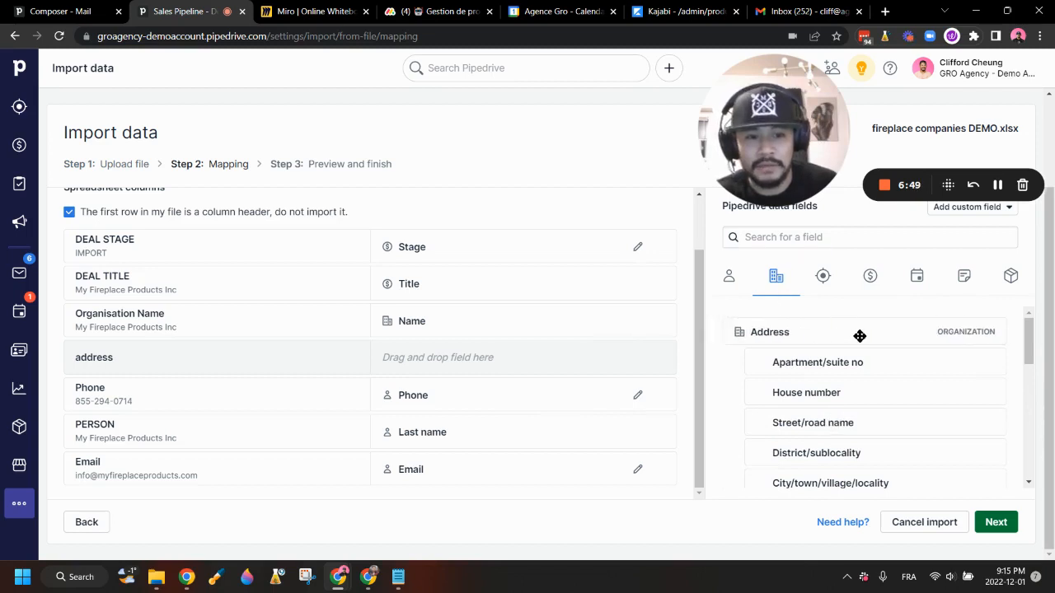
{"action": "left_click_drag", "start_coordinate": [860, 336], "coordinate": [497, 370]}
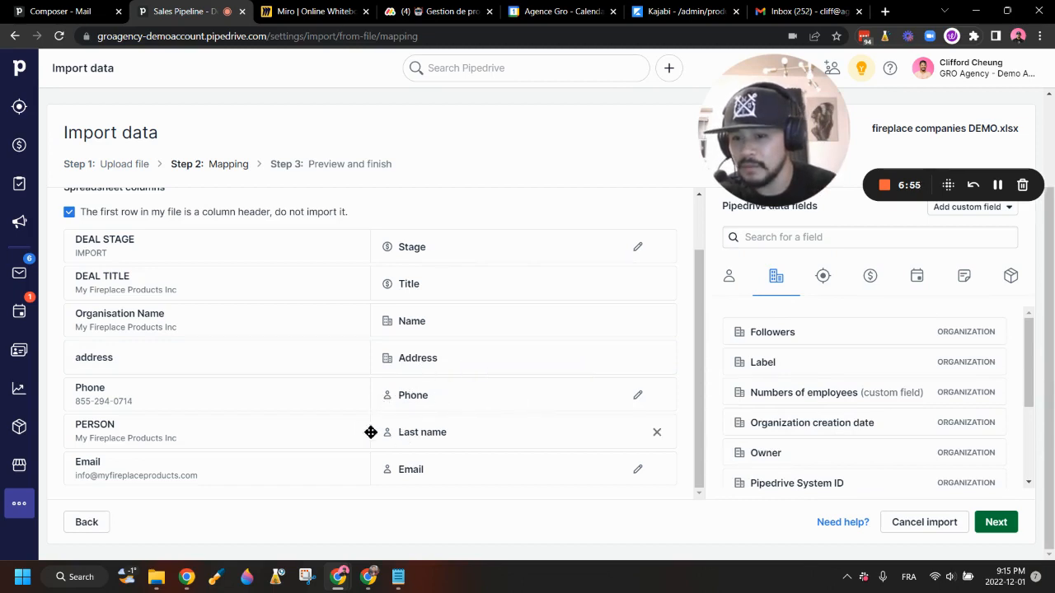
Remove the Last name mapping from the PERSON column and map that column to the person field Name instead.
{"action": "left_click", "coordinate": [657, 435]}
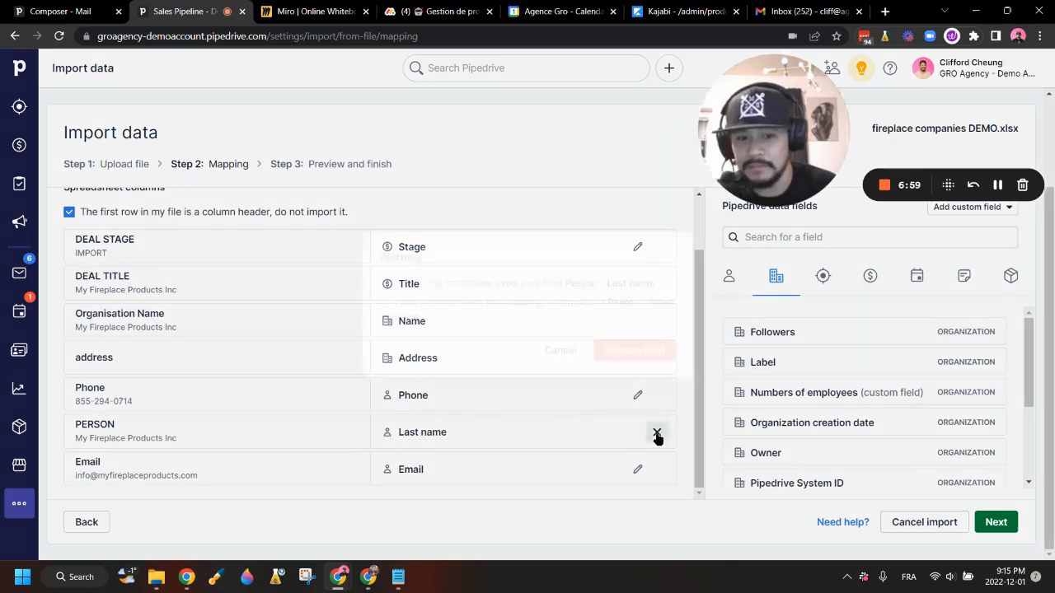
{"action": "left_click", "coordinate": [649, 354]}
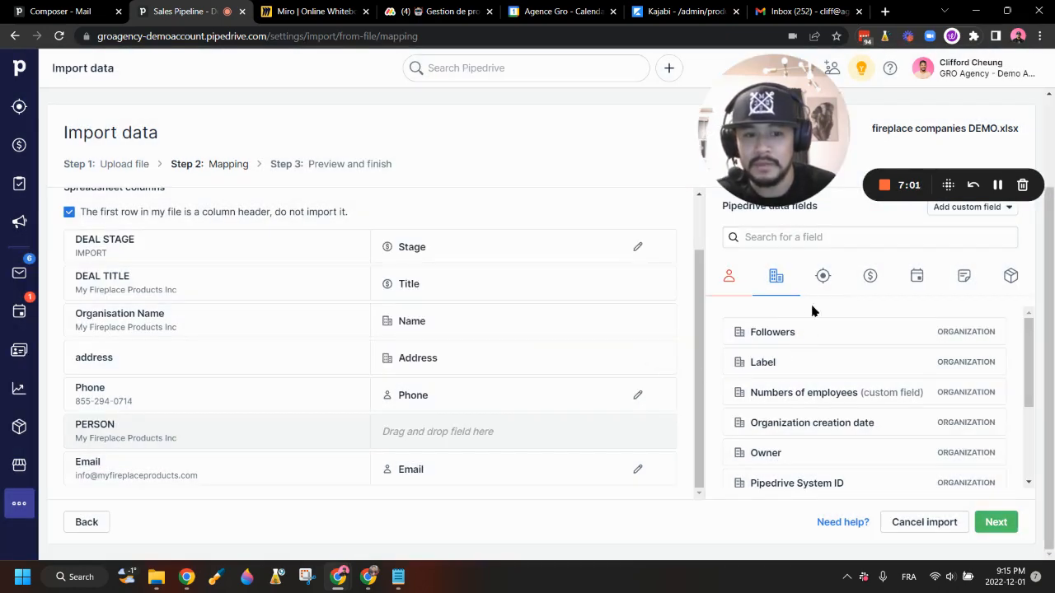
{"action": "left_click", "coordinate": [729, 276]}
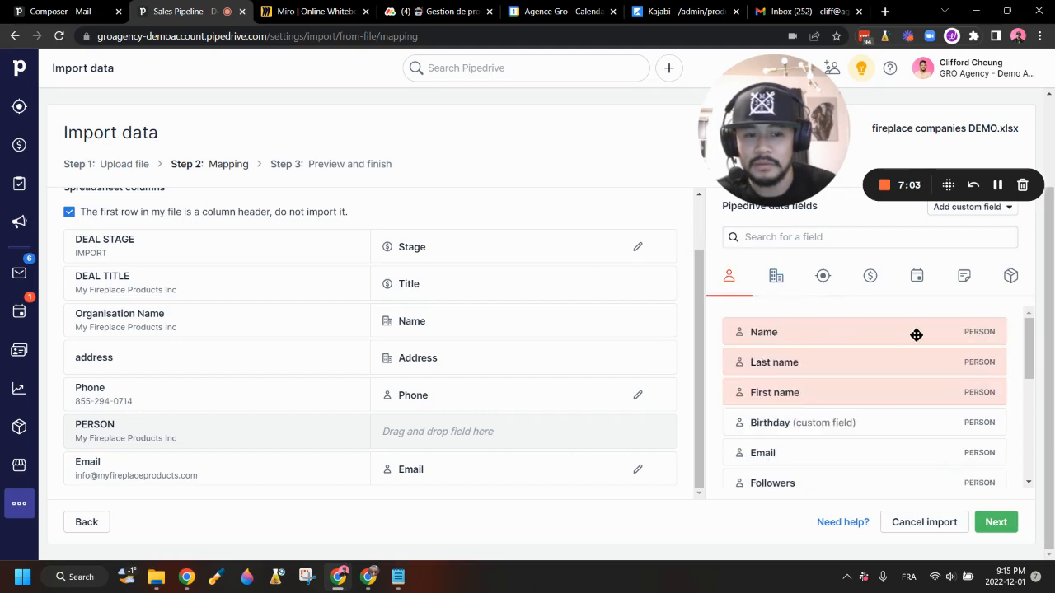
{"action": "left_click_drag", "start_coordinate": [916, 335], "coordinate": [566, 443]}
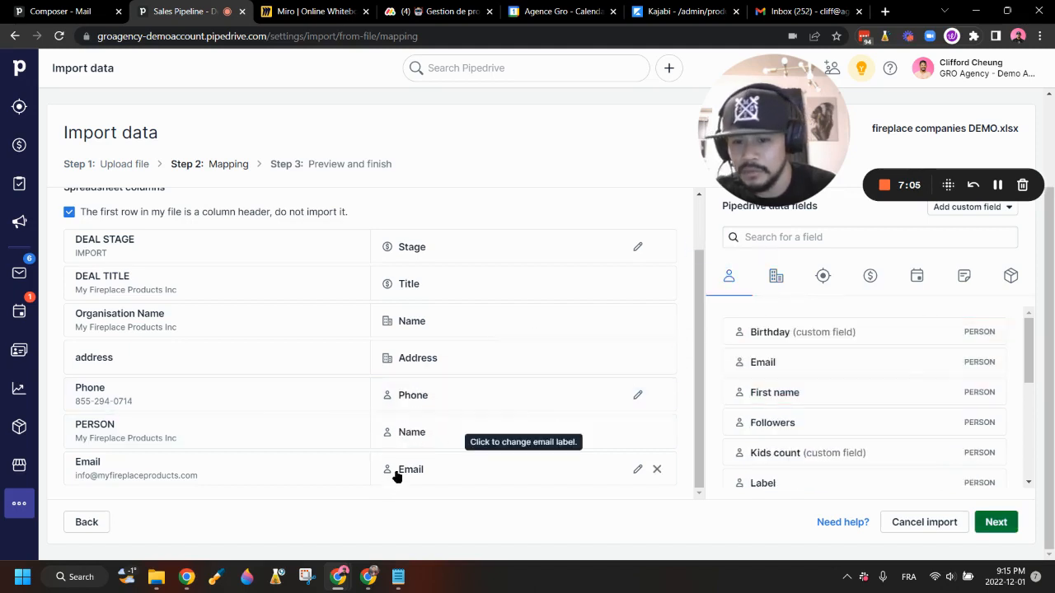
Check the list of column mappings and continue to the import preview.
{"action": "left_click_drag", "start_coordinate": [699, 396], "coordinate": [697, 336]}
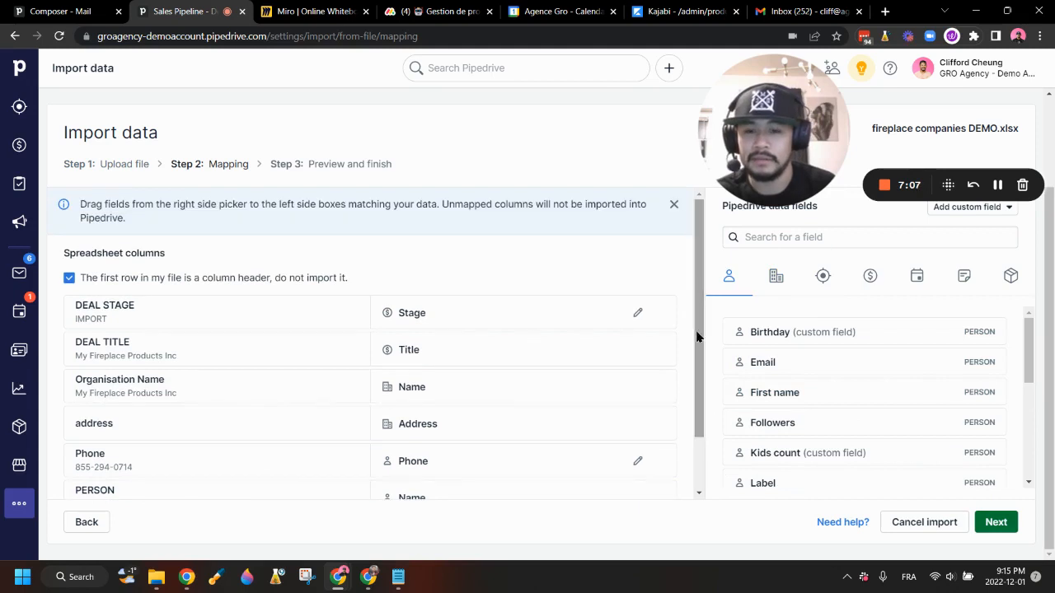
{"action": "scroll", "coordinate": [446, 379], "scroll_direction": "down", "scroll_amount": 1}
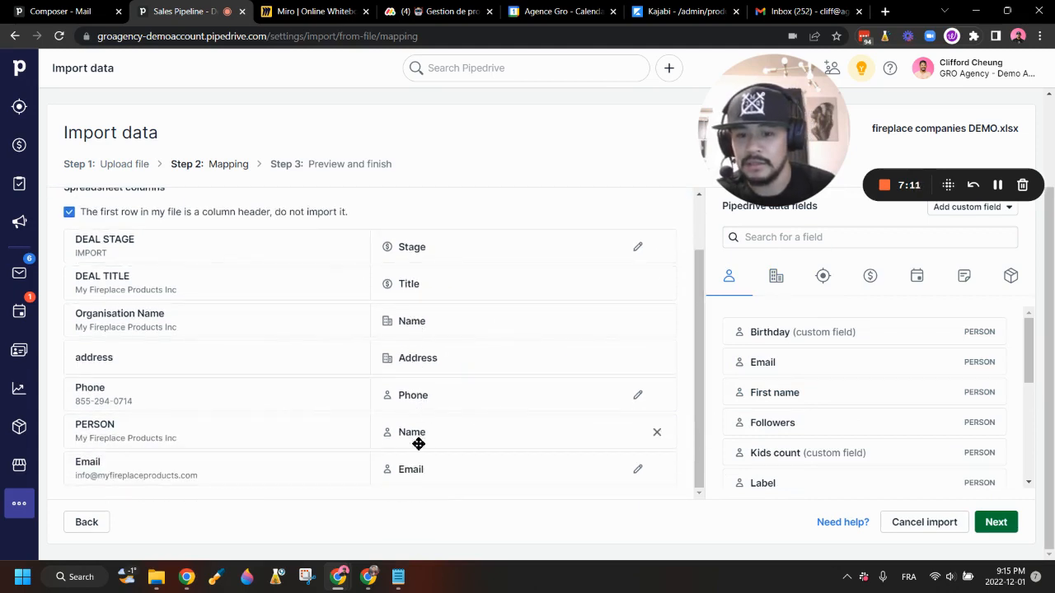
{"action": "mouse_move", "coordinate": [187, 409]}
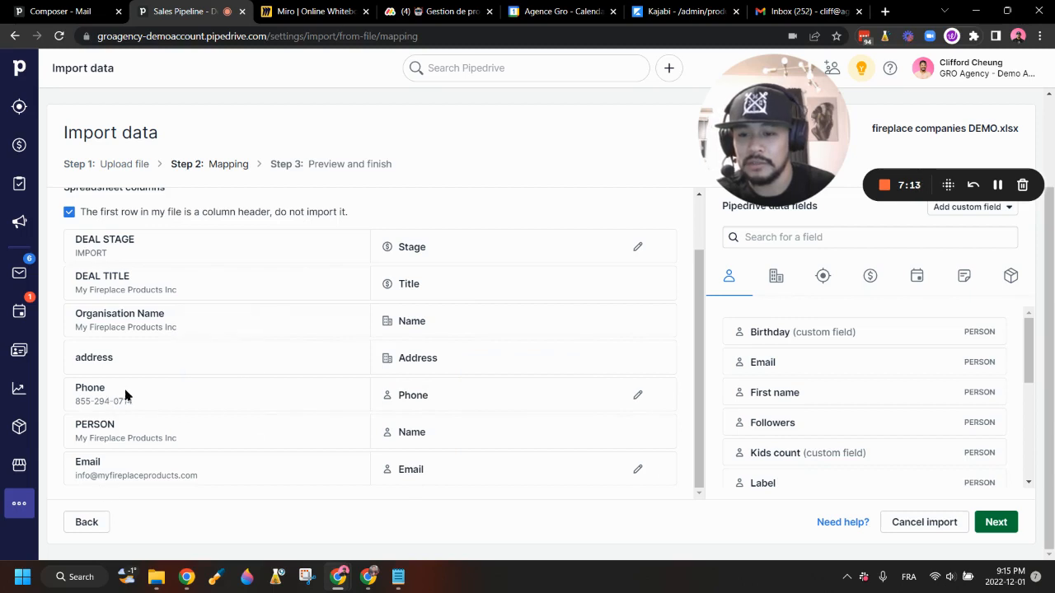
{"action": "left_click", "coordinate": [995, 522]}
{"action": "left_click_drag", "start_coordinate": [129, 459], "coordinate": [91, 482]}
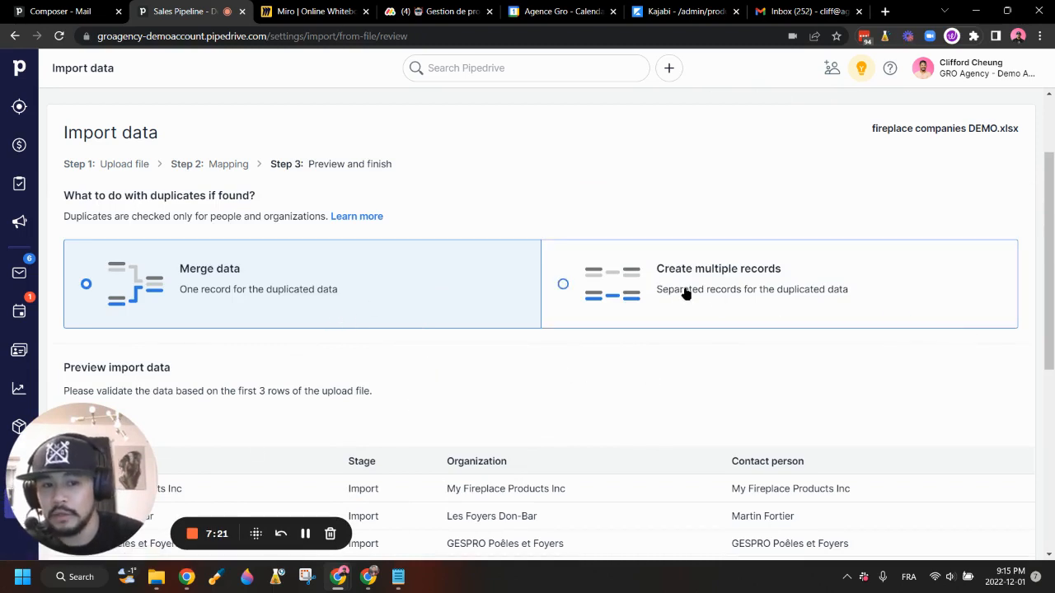
Review the duplicate handling options and the previewed deals, people and organizations, and start the import.
{"action": "scroll", "coordinate": [626, 377], "scroll_direction": "down", "scroll_amount": 2}
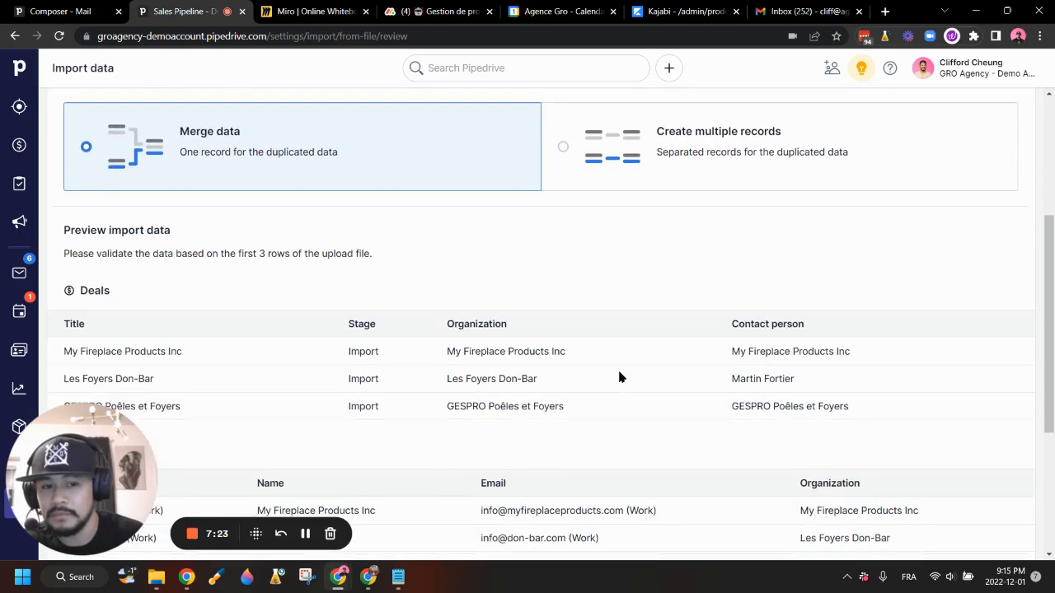
{"action": "scroll", "coordinate": [619, 376], "scroll_direction": "up", "scroll_amount": 1}
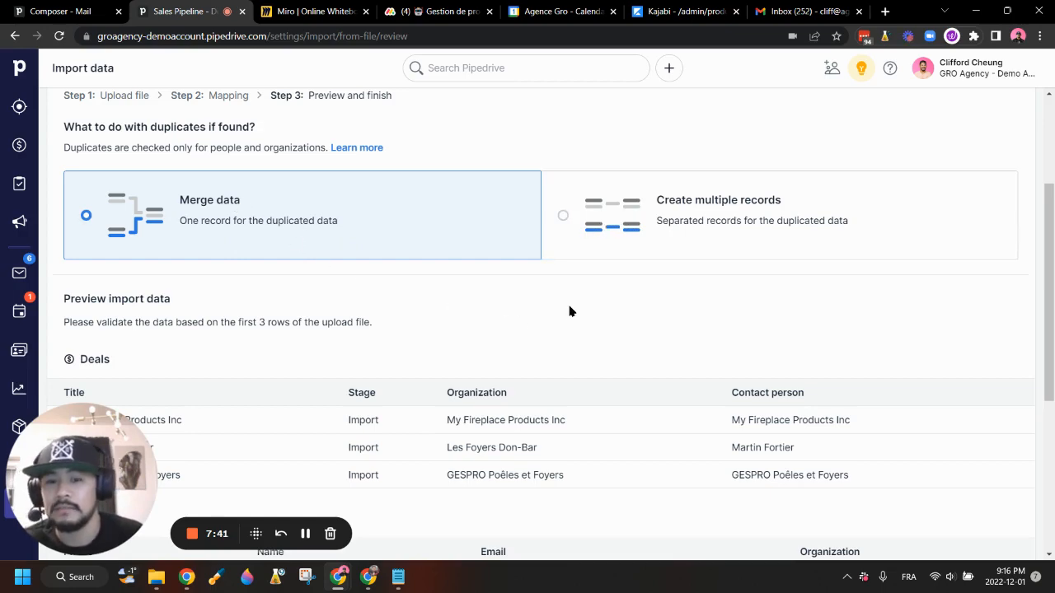
{"action": "scroll", "coordinate": [568, 308], "scroll_direction": "down", "scroll_amount": 4}
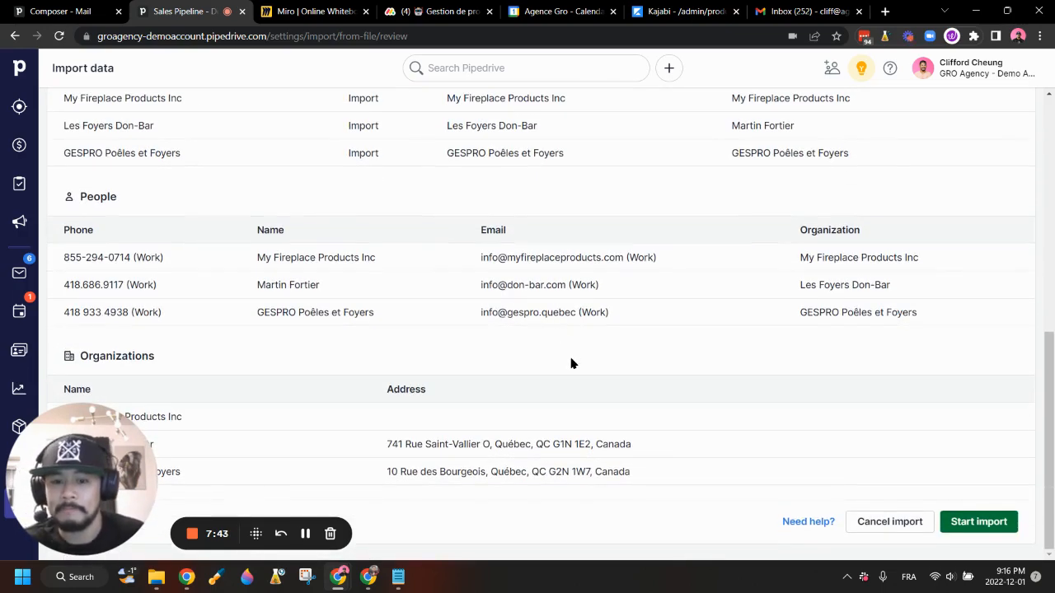
{"action": "scroll", "coordinate": [517, 365], "scroll_direction": "up", "scroll_amount": 2}
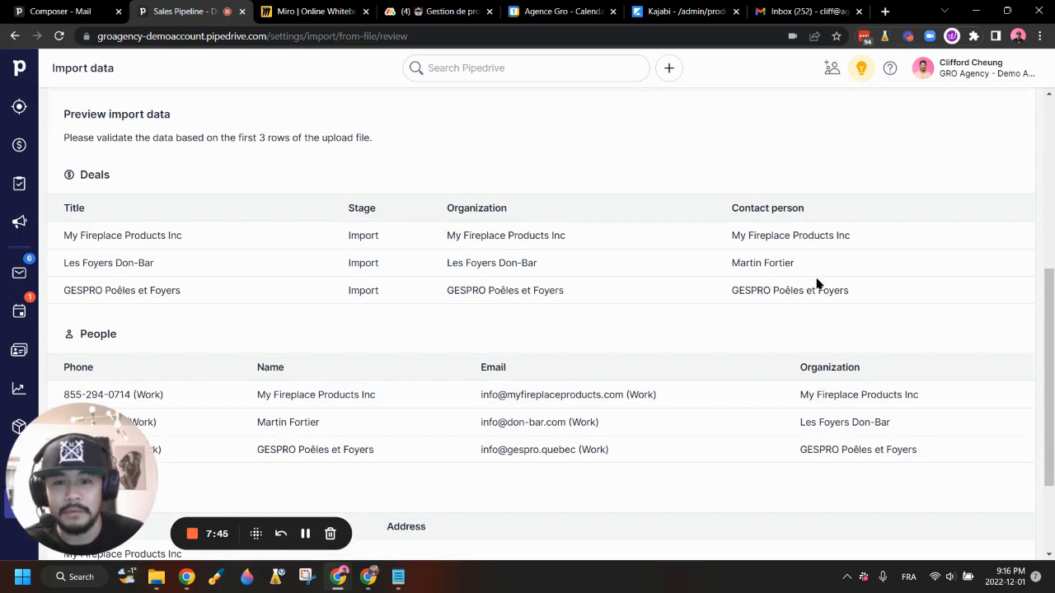
{"action": "scroll", "coordinate": [818, 285], "scroll_direction": "down", "scroll_amount": 2}
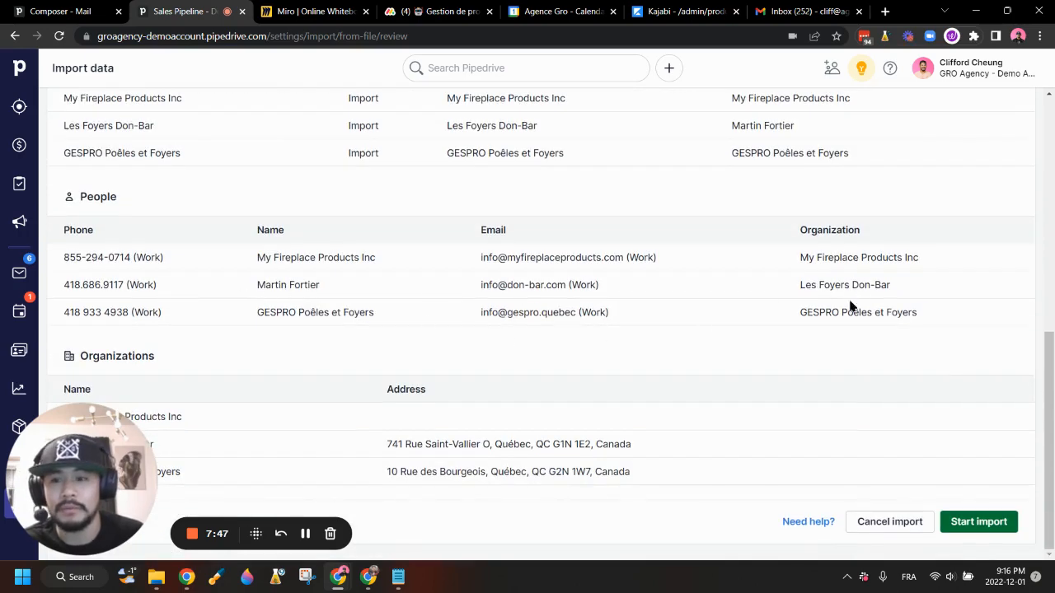
{"action": "mouse_move", "coordinate": [104, 461]}
{"action": "left_mouse_down"}
{"action": "mouse_move", "coordinate": [128, 419]}
{"action": "mouse_move", "coordinate": [137, 240]}
{"action": "mouse_move", "coordinate": [104, 365]}
{"action": "mouse_move", "coordinate": [112, 457]}
{"action": "left_mouse_up"}
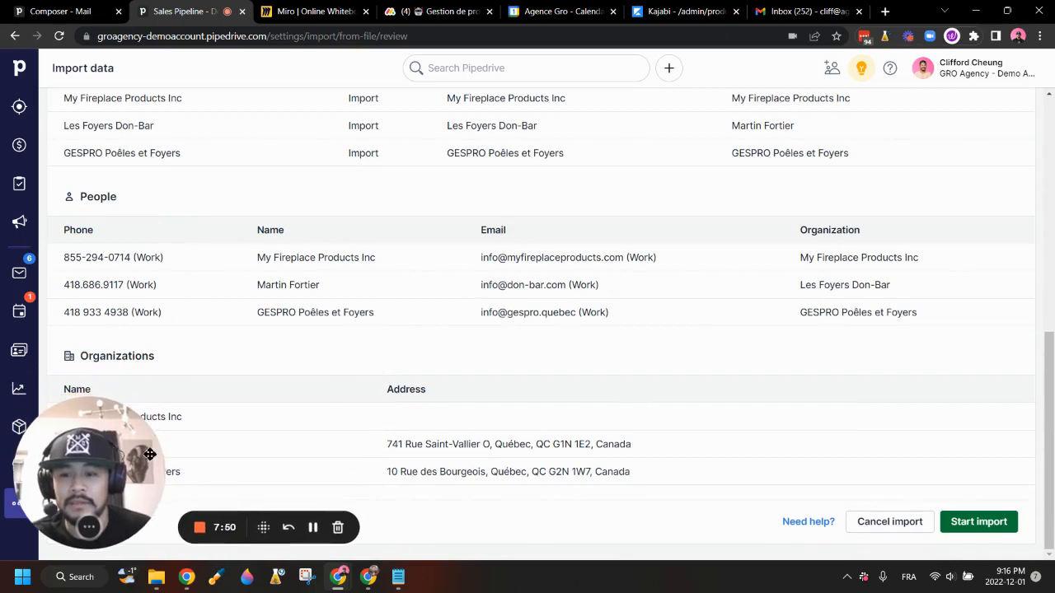
{"action": "left_click", "coordinate": [979, 521]}
{"action": "scroll", "coordinate": [535, 404], "scroll_direction": "up", "scroll_amount": 3}
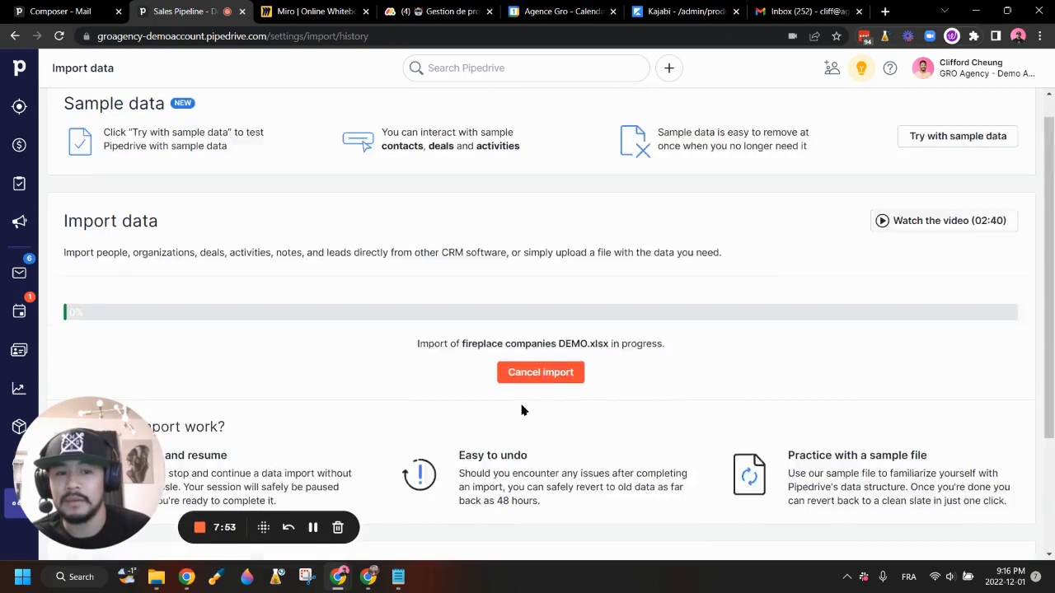
Open the deals pipeline and look over the imported deals in the Import stage.
{"action": "left_click", "coordinate": [19, 145]}
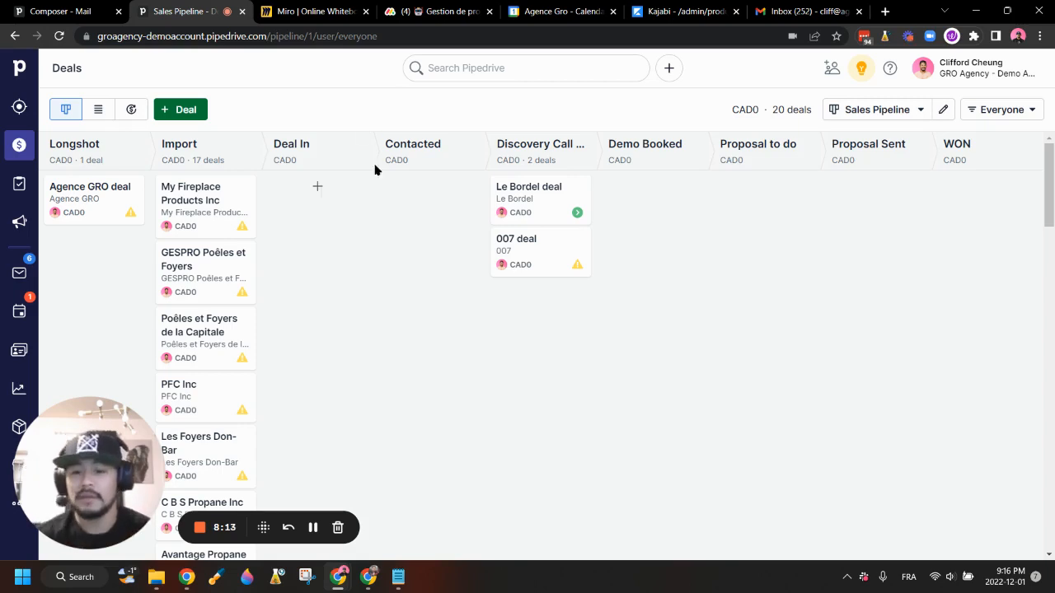
{"action": "mouse_move", "coordinate": [164, 583]}
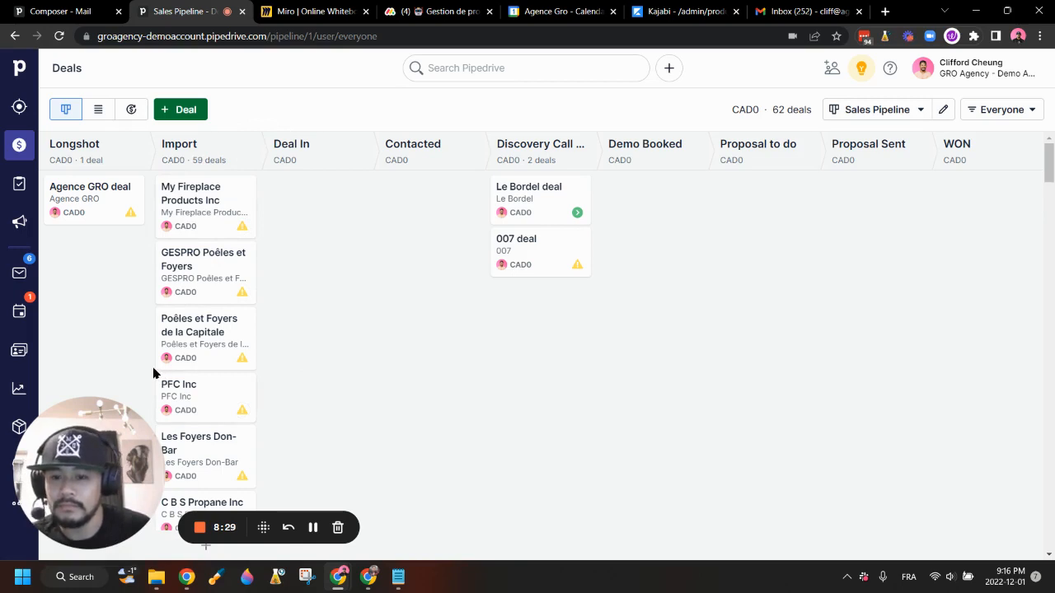
{"action": "left_click_drag", "start_coordinate": [92, 462], "coordinate": [779, 436]}
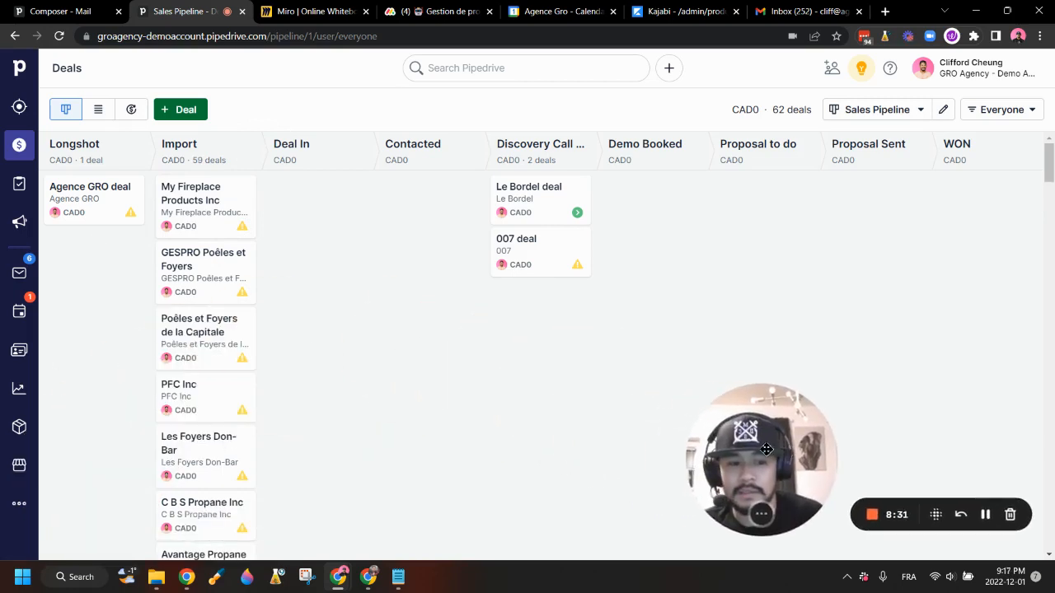
Open the My Fireplace Products Inc deal and examine its imported organization and person details.
{"action": "left_click", "coordinate": [204, 198]}
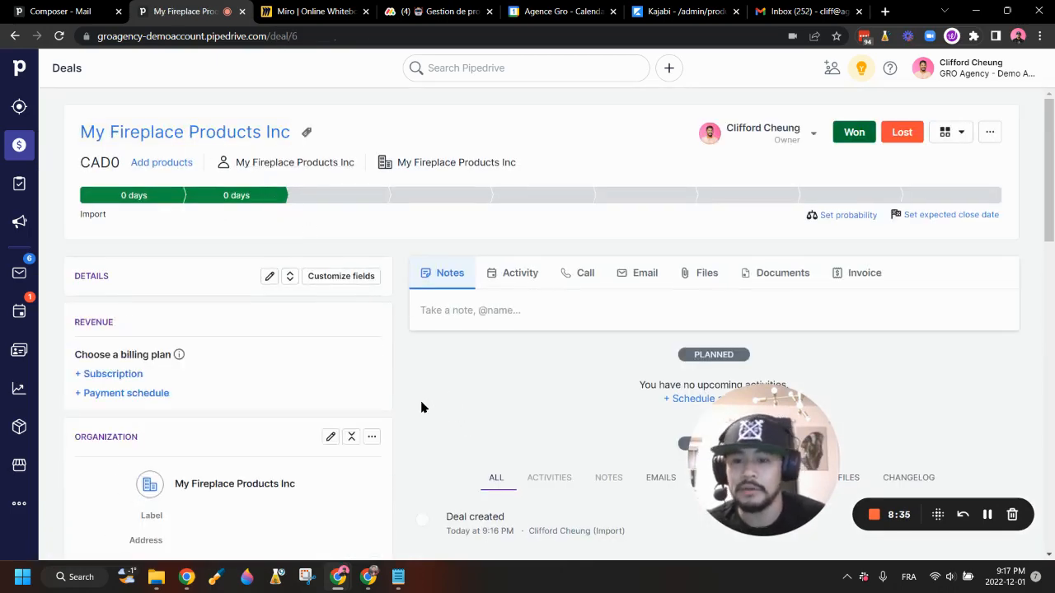
{"action": "scroll", "coordinate": [420, 395], "scroll_direction": "down", "scroll_amount": 3}
{"action": "scroll", "coordinate": [415, 387], "scroll_direction": "down", "scroll_amount": 3}
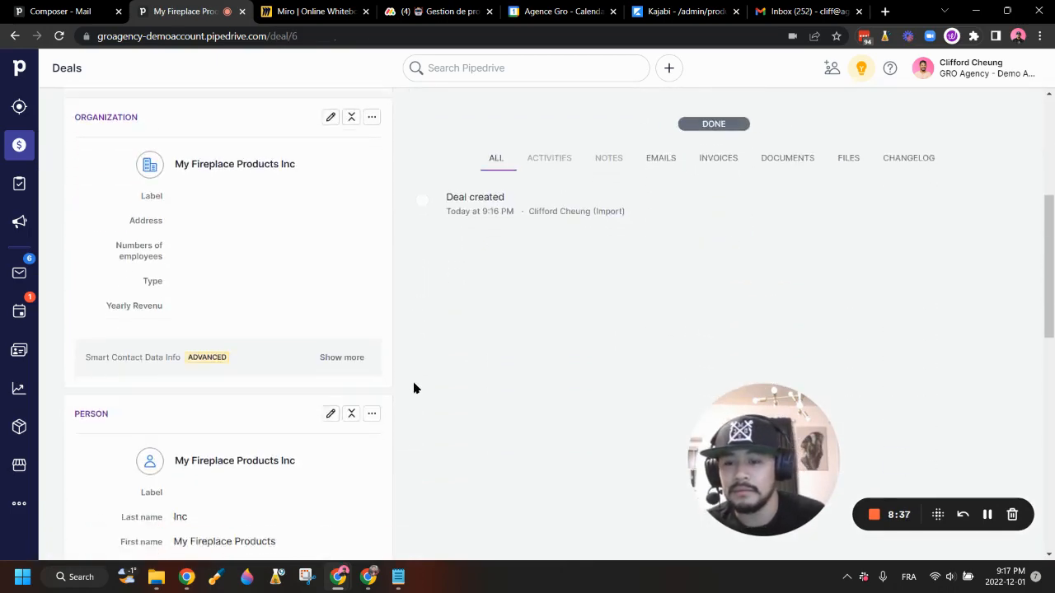
{"action": "scroll", "coordinate": [415, 387], "scroll_direction": "up", "scroll_amount": 3}
{"action": "scroll", "coordinate": [436, 361], "scroll_direction": "down", "scroll_amount": 2}
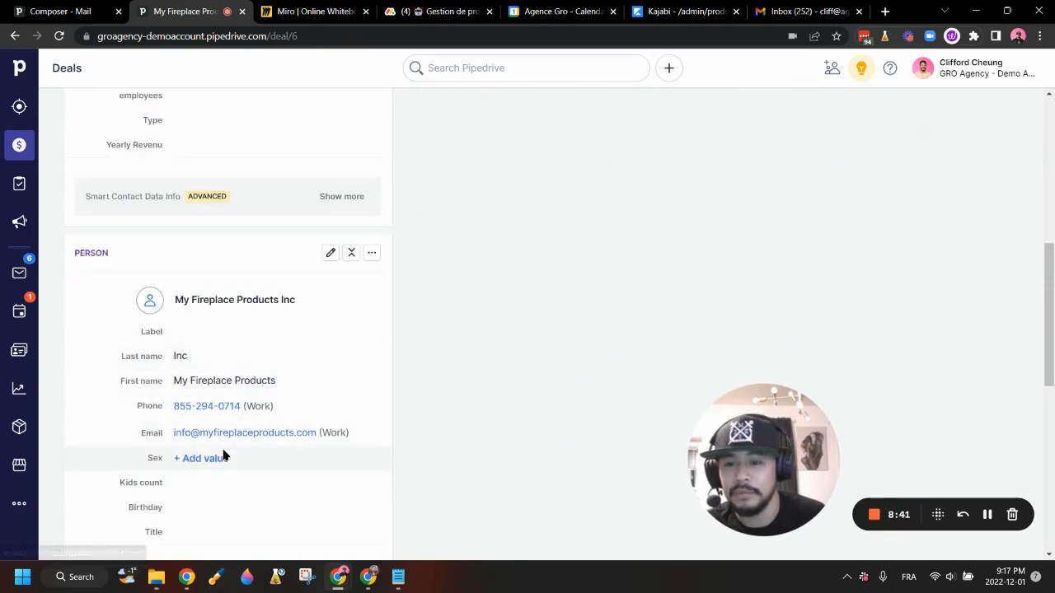
{"action": "scroll", "coordinate": [437, 446], "scroll_direction": "up", "scroll_amount": 5}
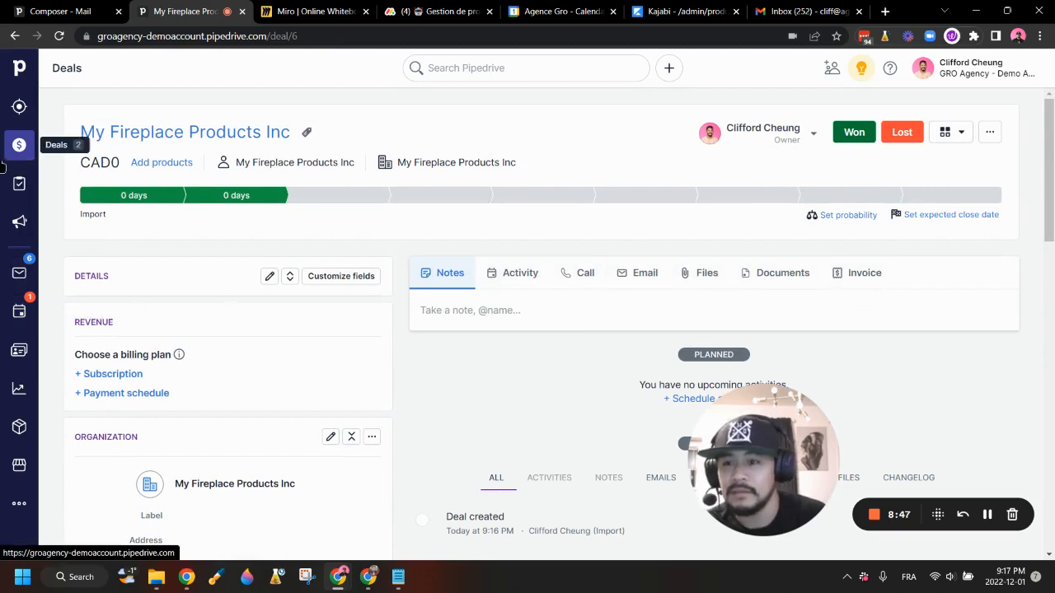
{"action": "left_click_drag", "start_coordinate": [696, 445], "coordinate": [72, 487]}
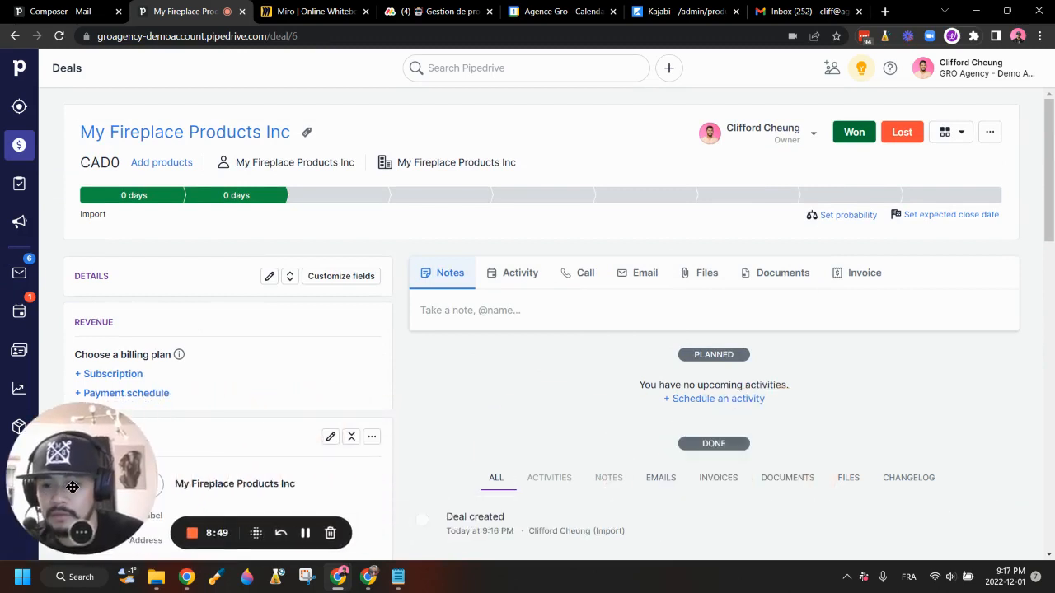